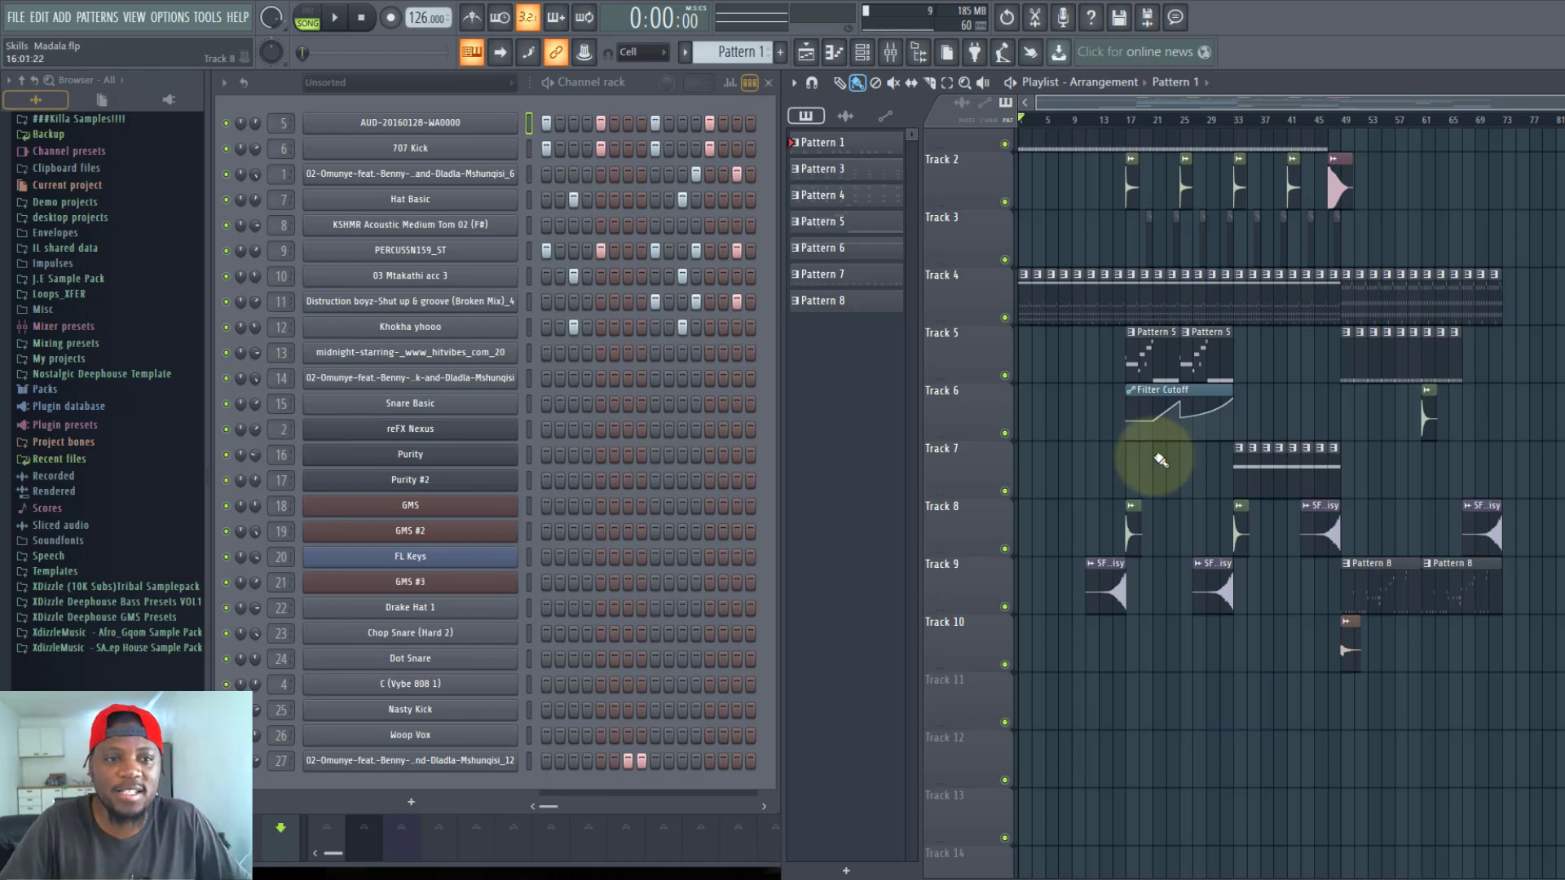
{"action": "scroll", "coordinate": [1074, 208], "scroll_direction": "up", "scroll_amount": 1}
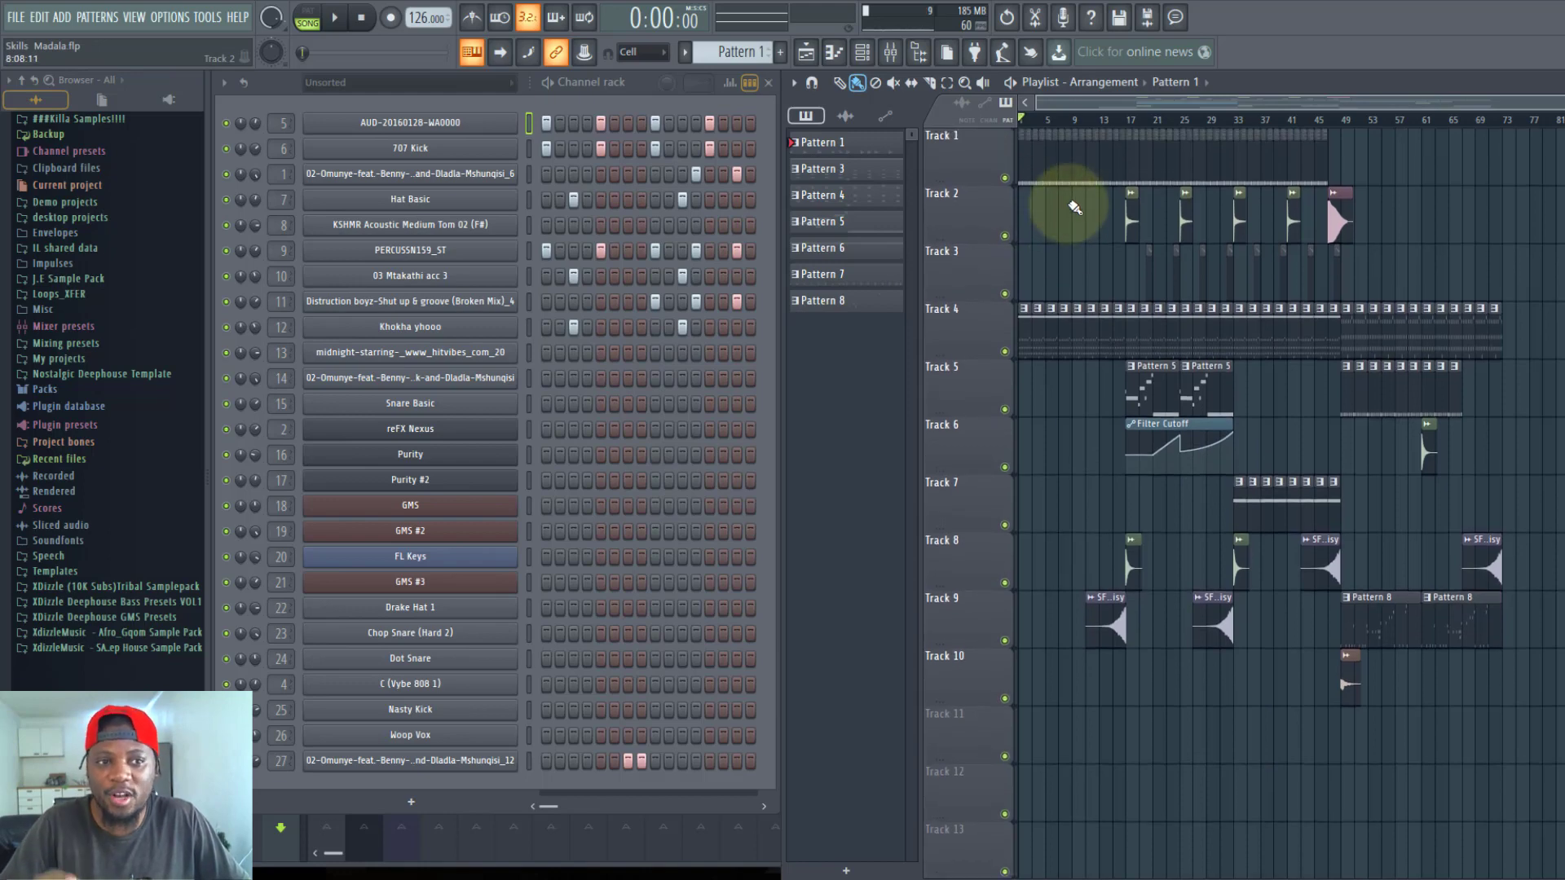
{"action": "scroll", "coordinate": [1100, 101], "scroll_direction": "up", "scroll_amount": 3}
{"action": "left_click_drag", "start_coordinate": [1068, 102], "coordinate": [994, 113]}
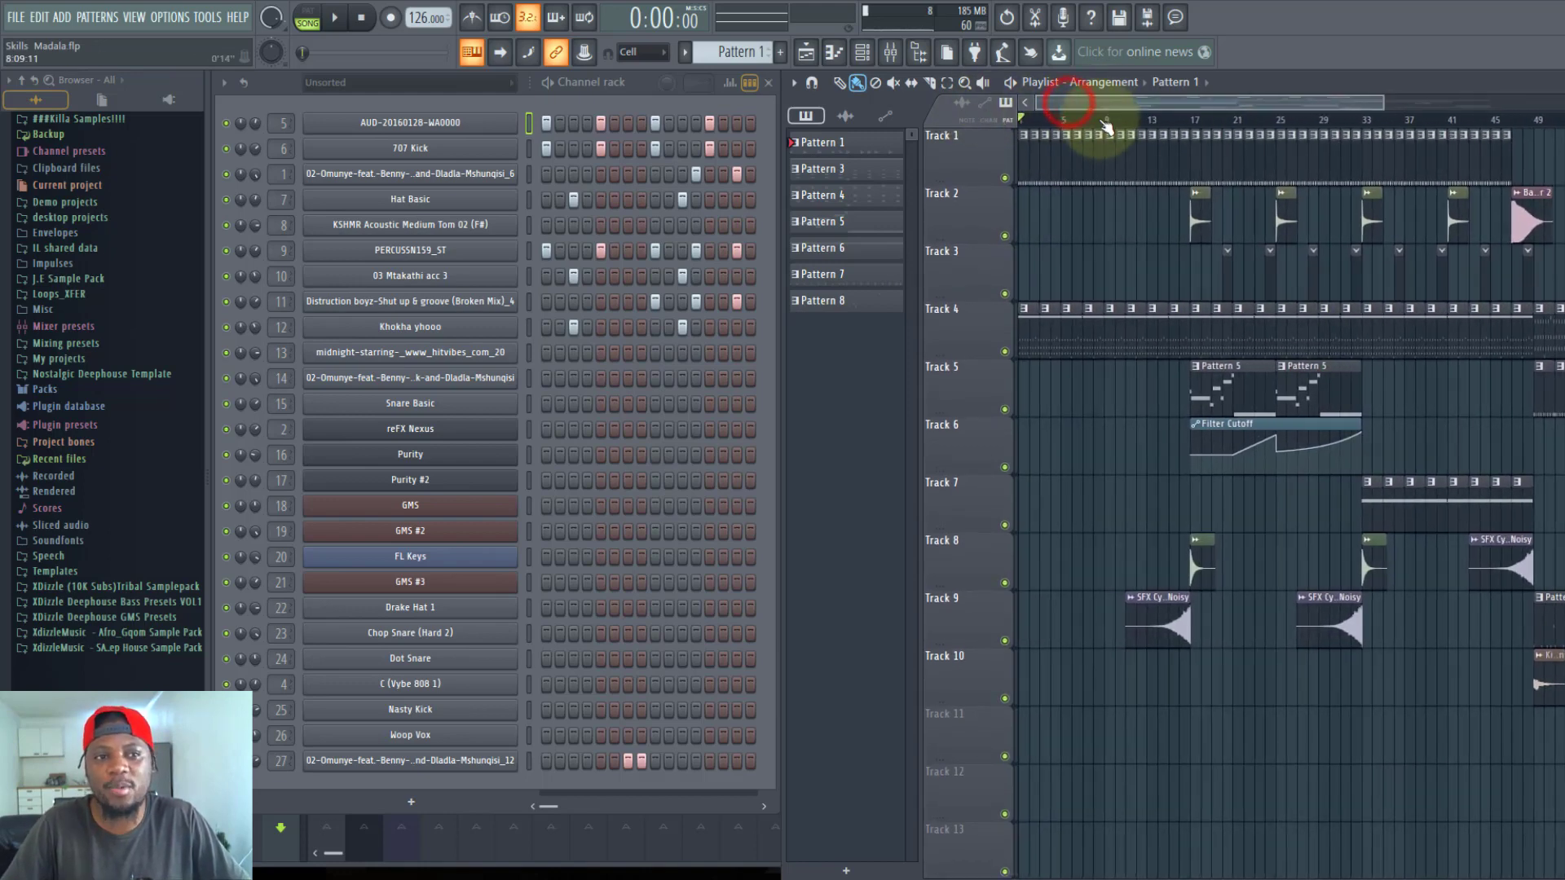
{"action": "scroll", "coordinate": [1101, 106], "scroll_direction": "down", "scroll_amount": 2}
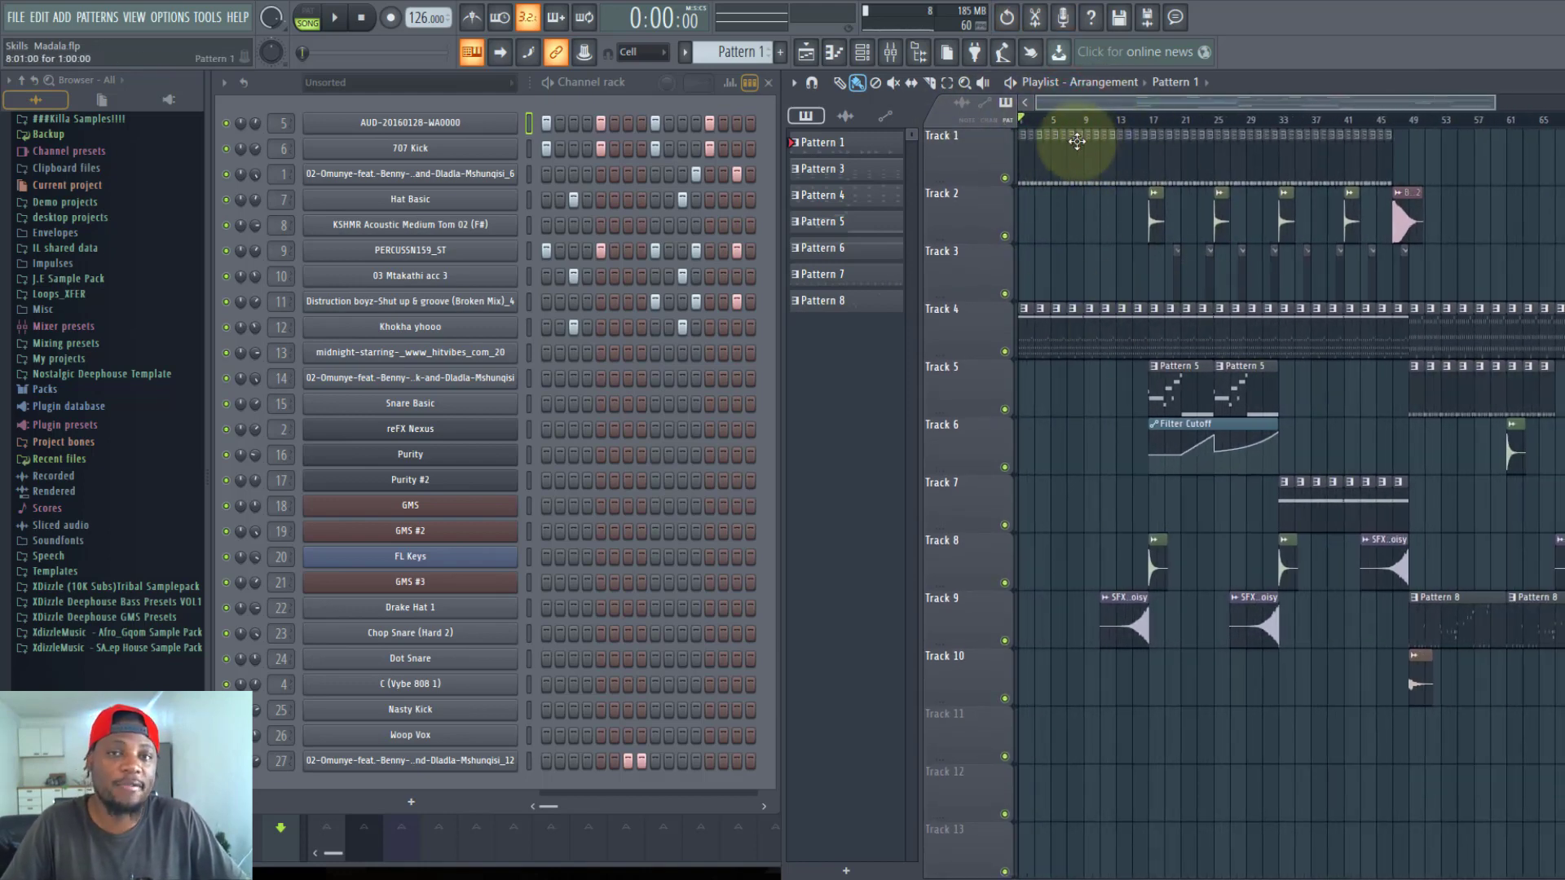
{"action": "scroll", "coordinate": [1095, 104], "scroll_direction": "up", "scroll_amount": 1}
{"action": "left_click_drag", "start_coordinate": [1113, 103], "coordinate": [1003, 108]}
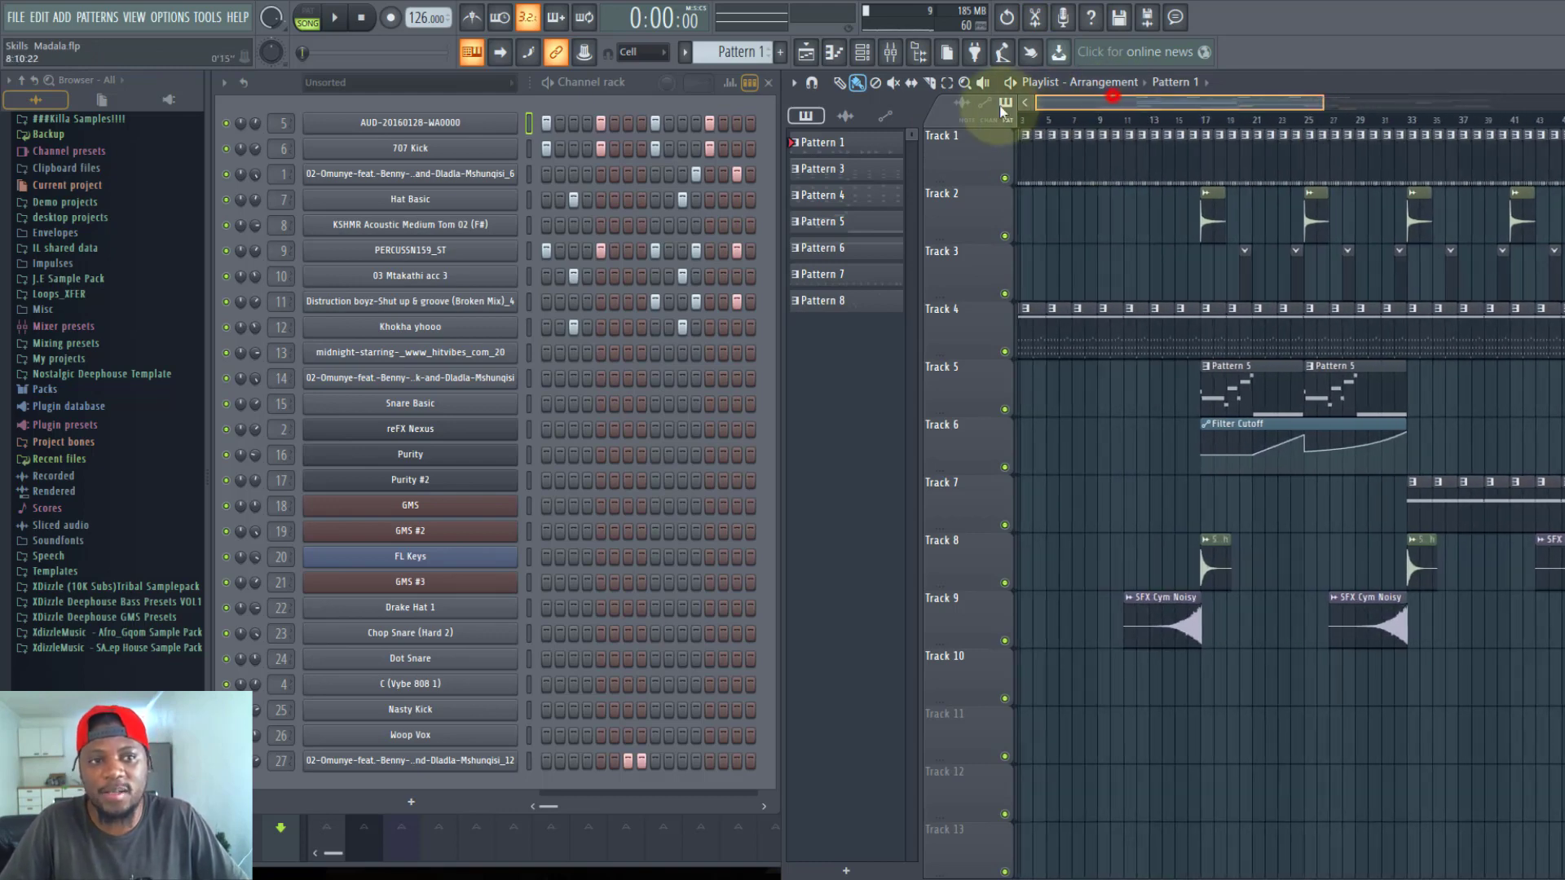
{"action": "scroll", "coordinate": [1091, 108], "scroll_direction": "up", "scroll_amount": 2}
{"action": "left_click_drag", "start_coordinate": [1096, 103], "coordinate": [954, 111]}
{"action": "left_click_drag", "start_coordinate": [1110, 105], "coordinate": [988, 108]}
{"action": "scroll", "coordinate": [1094, 106], "scroll_direction": "up", "scroll_amount": 2}
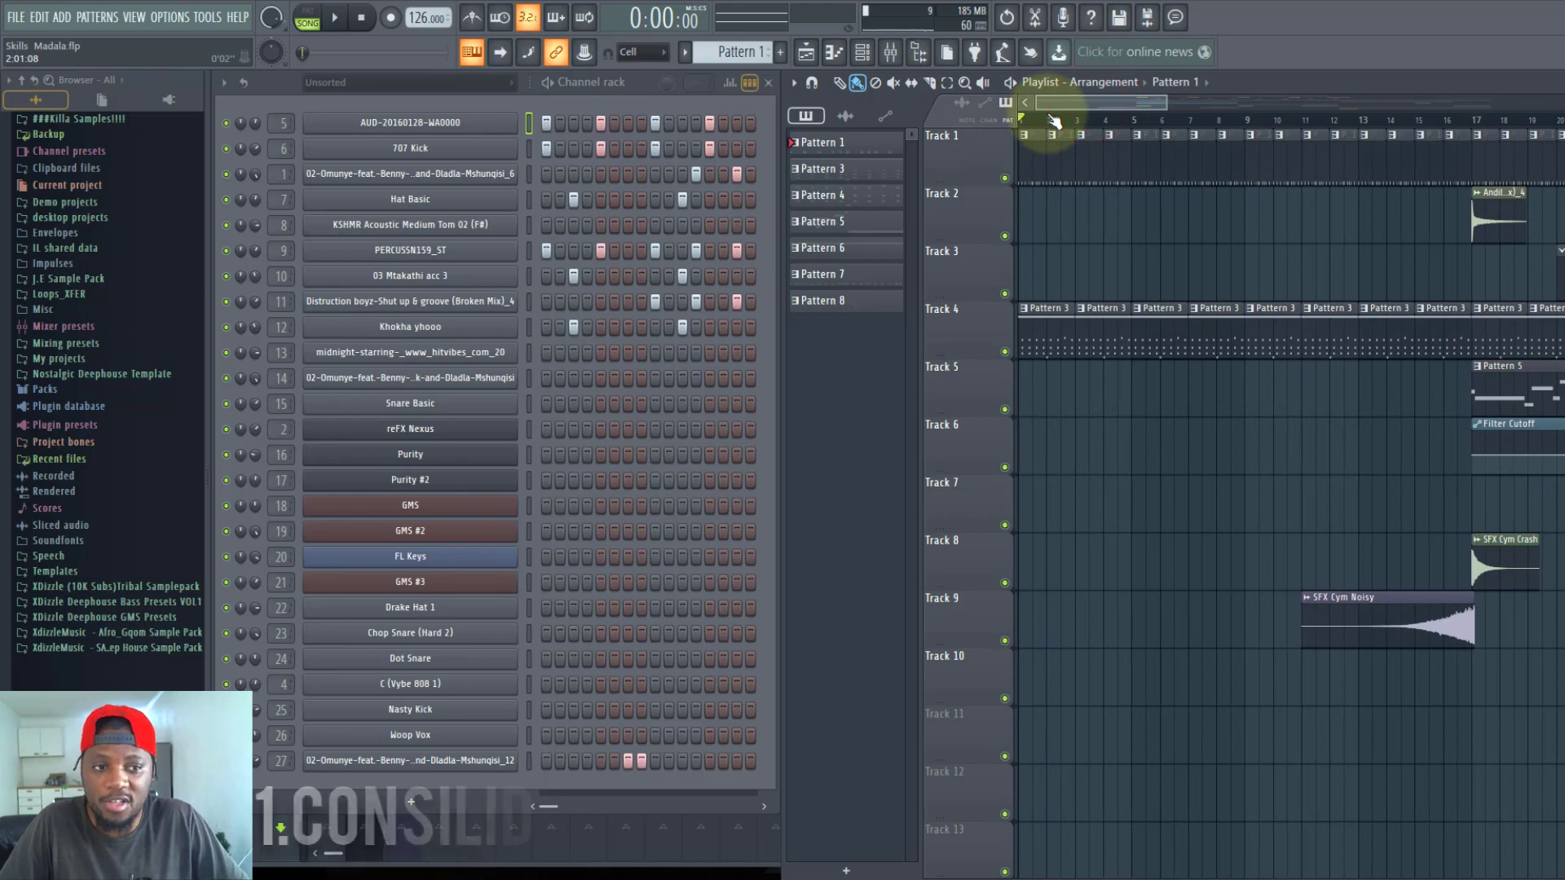
{"action": "scroll", "coordinate": [1074, 121], "scroll_direction": "down", "scroll_amount": 3}
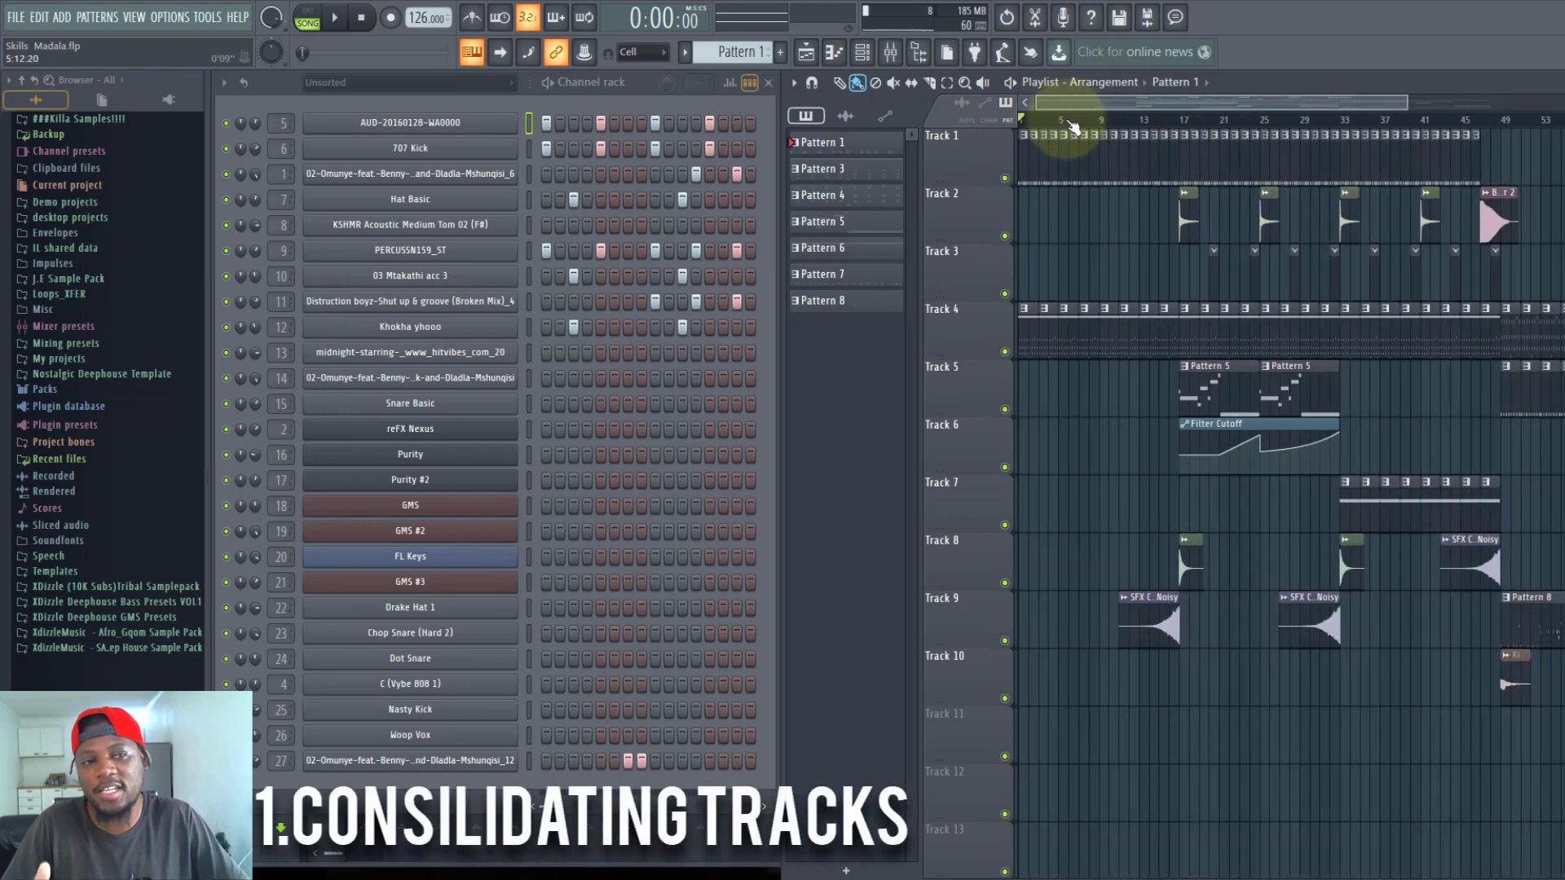
{"action": "left_click_drag", "start_coordinate": [1060, 104], "coordinate": [1045, 120]}
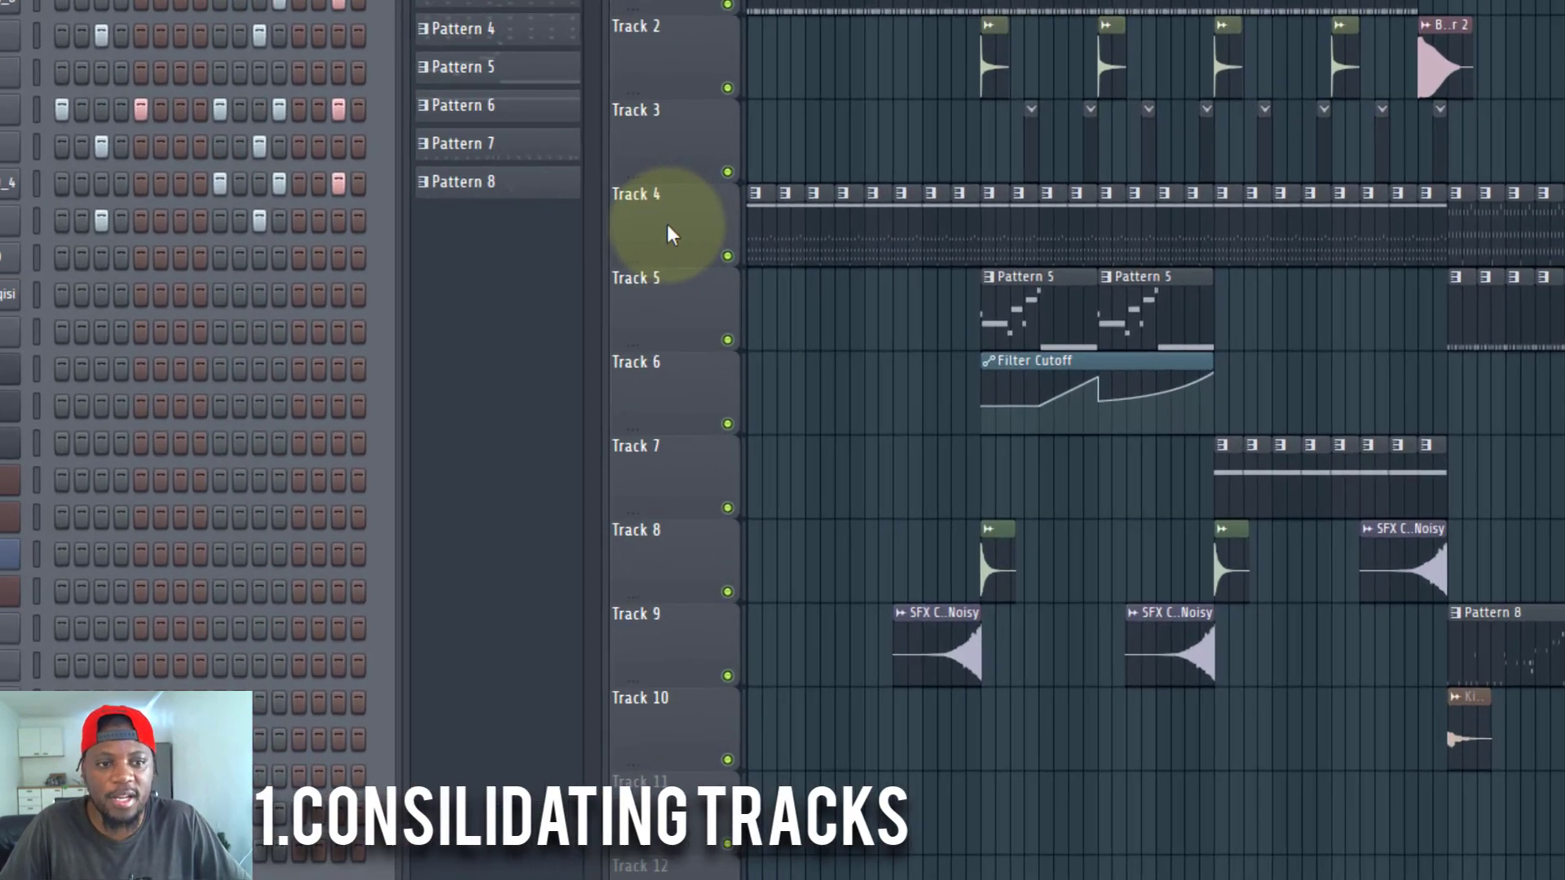
{"action": "right_click", "coordinate": [963, 303]}
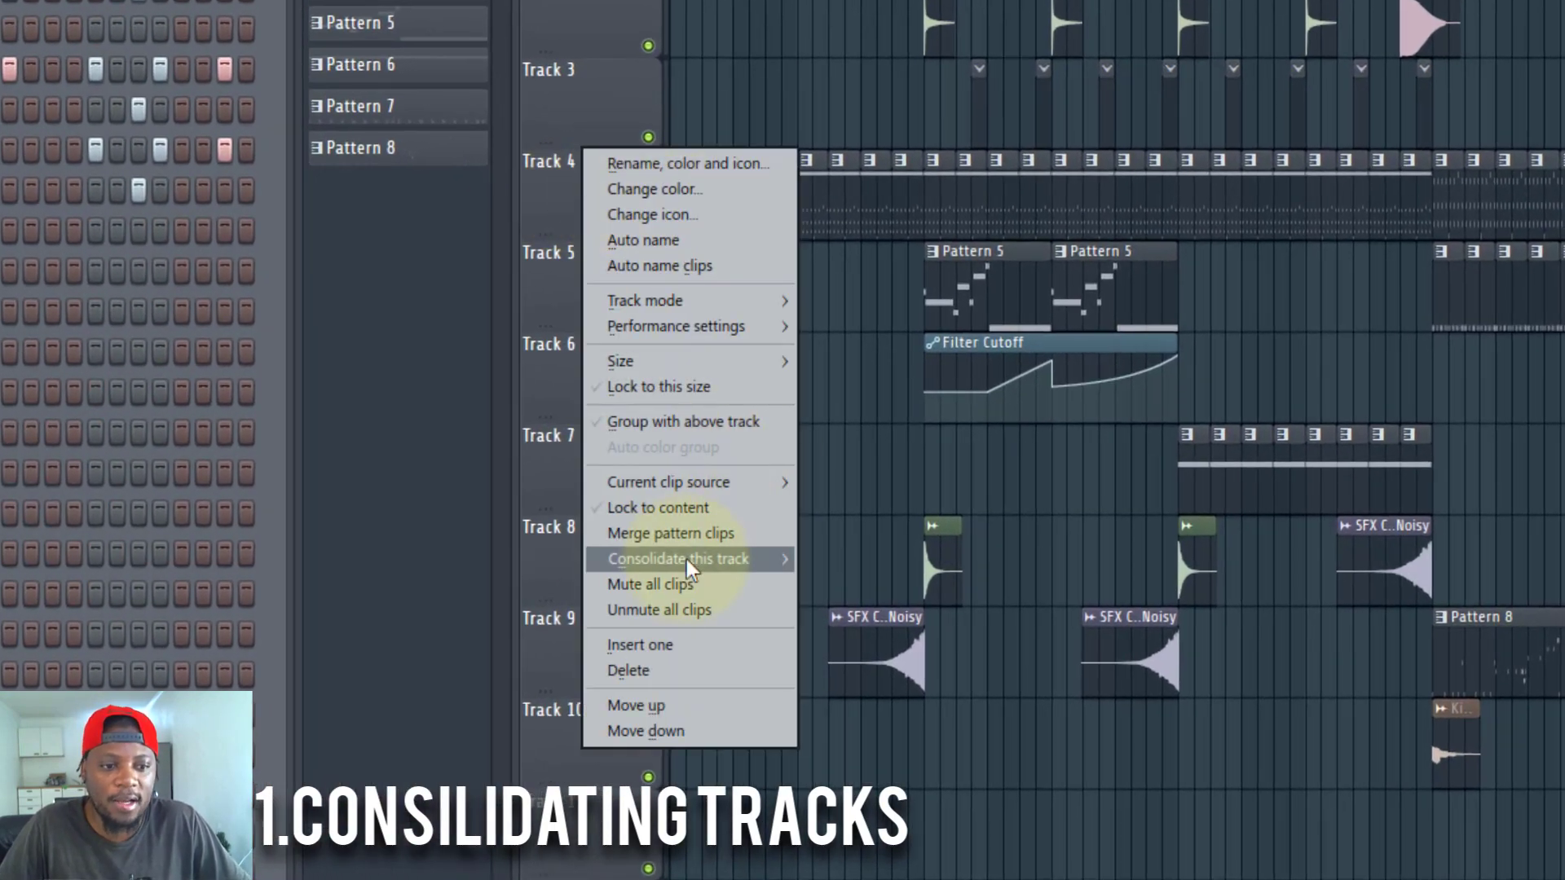
{"action": "mouse_move", "coordinate": [682, 559]}
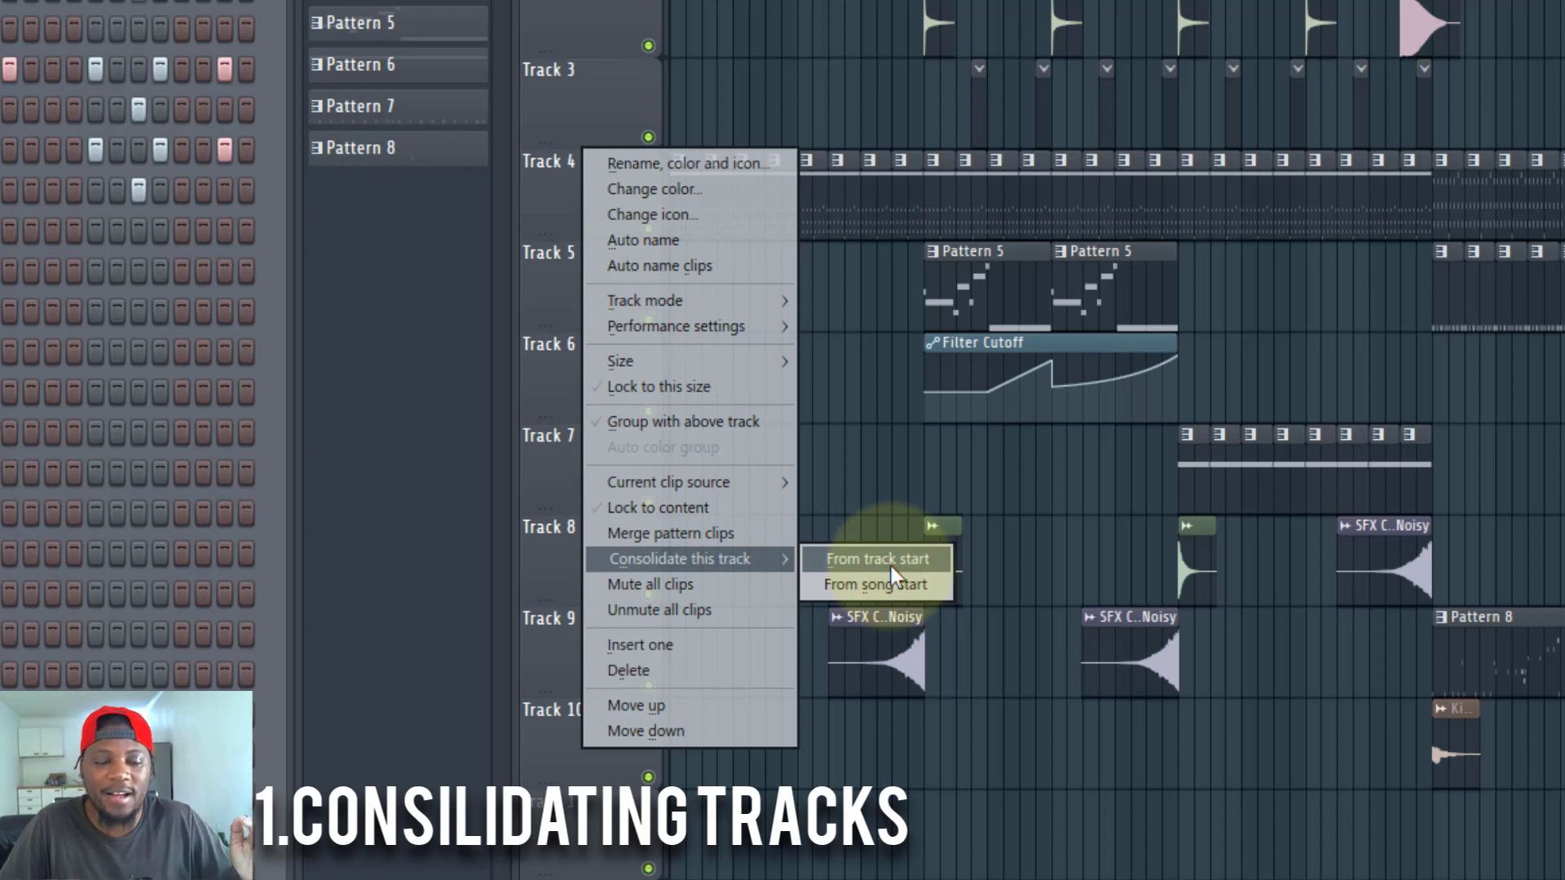
{"action": "left_click", "coordinate": [568, 12]}
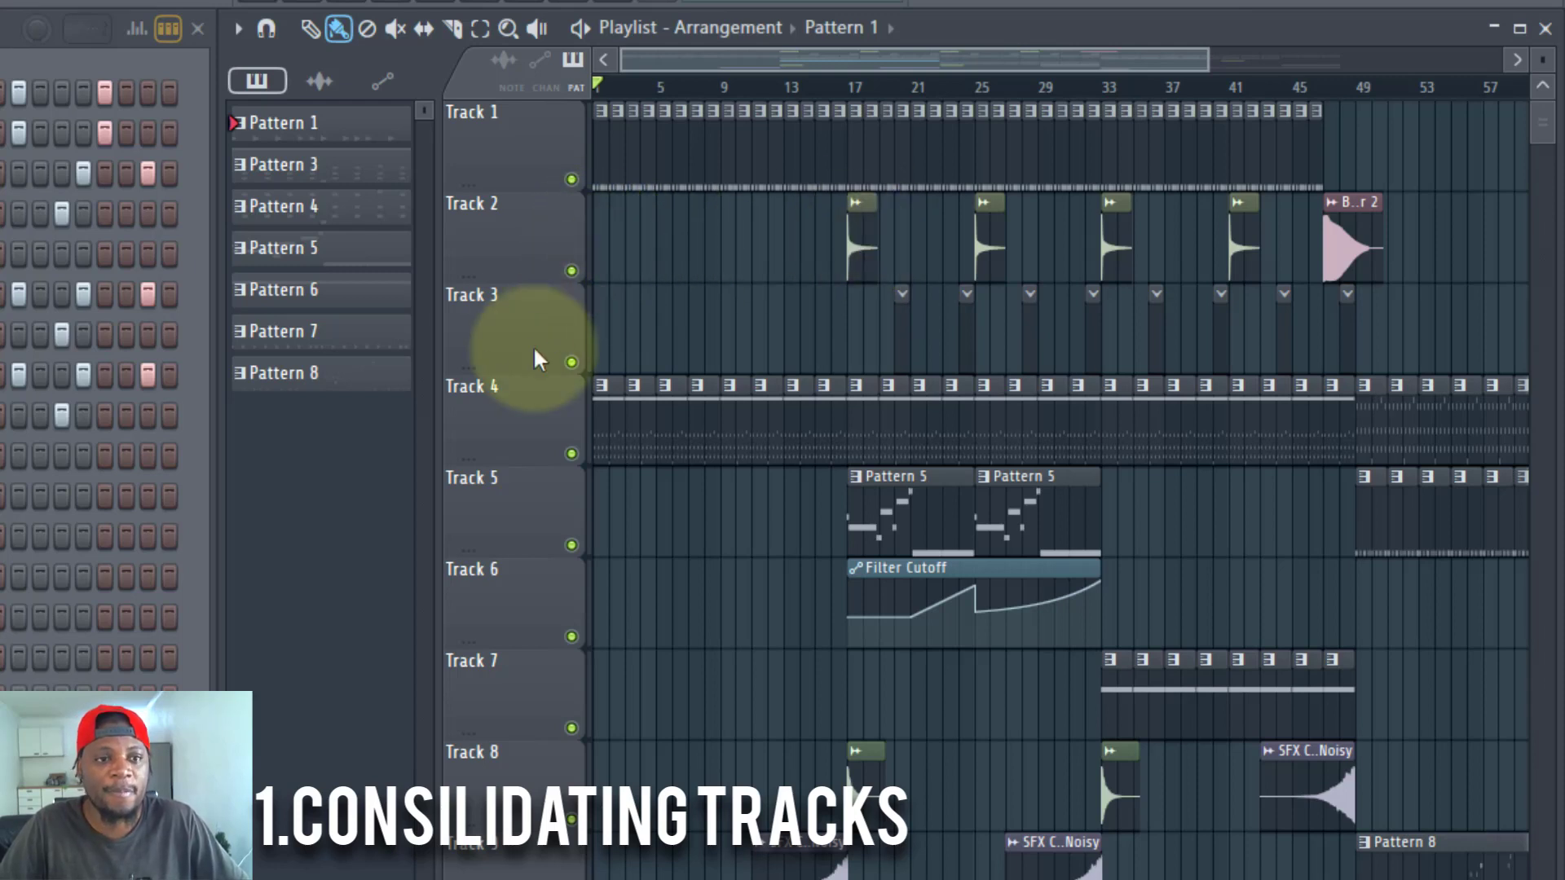
Consolidate Track 2 from its track start, rendering it to a 16Bit int stereo WAV with the remainder left.
{"action": "right_click", "coordinate": [517, 238]}
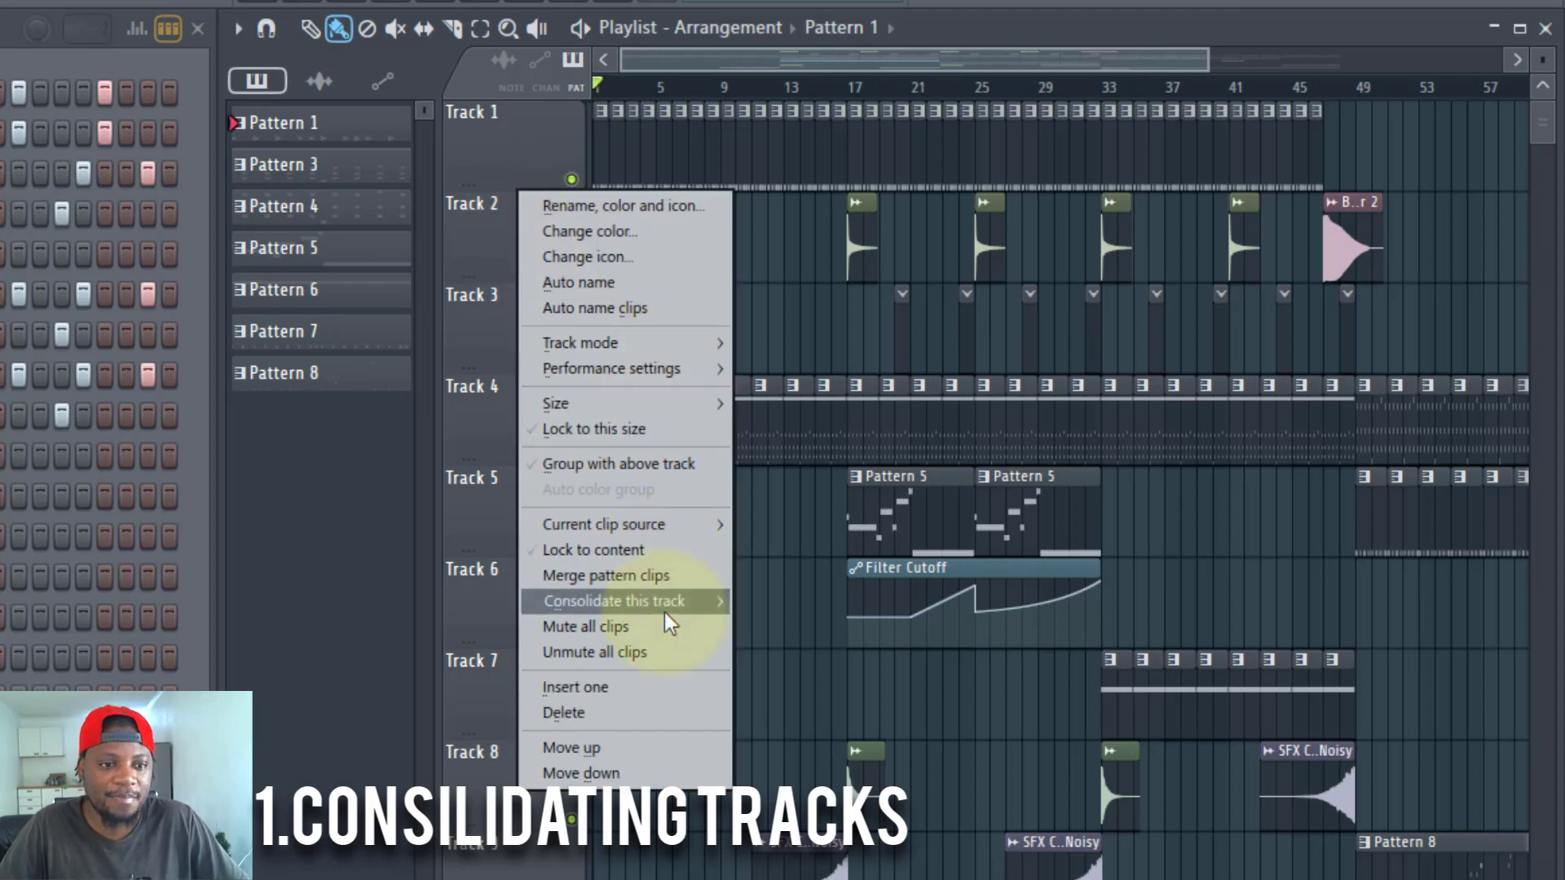
{"action": "mouse_move", "coordinate": [664, 613]}
{"action": "left_click", "coordinate": [795, 601]}
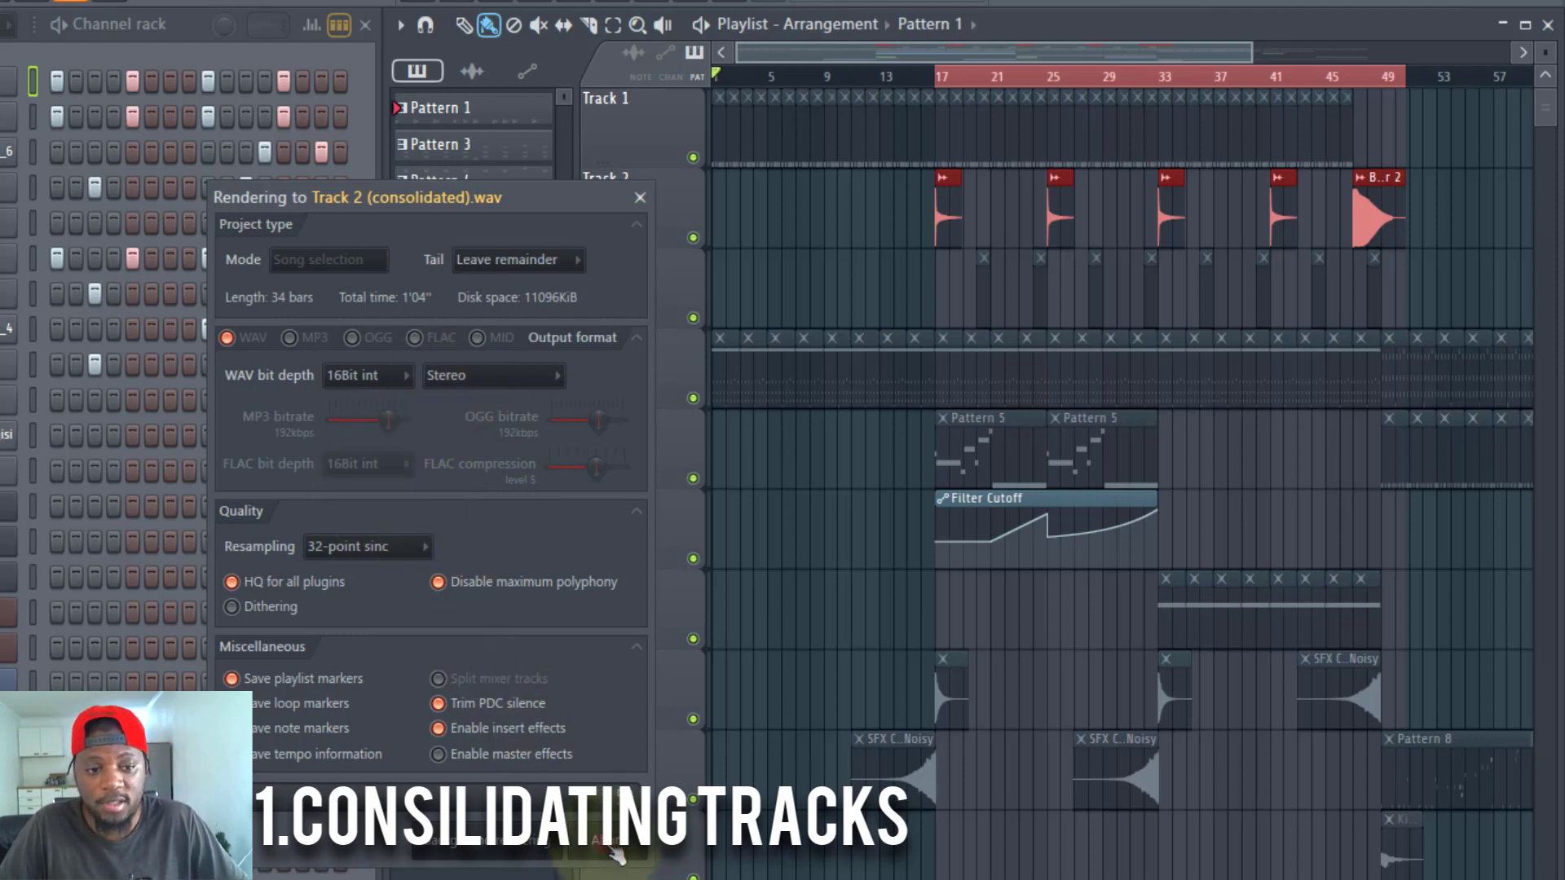
{"action": "left_click", "coordinate": [613, 849]}
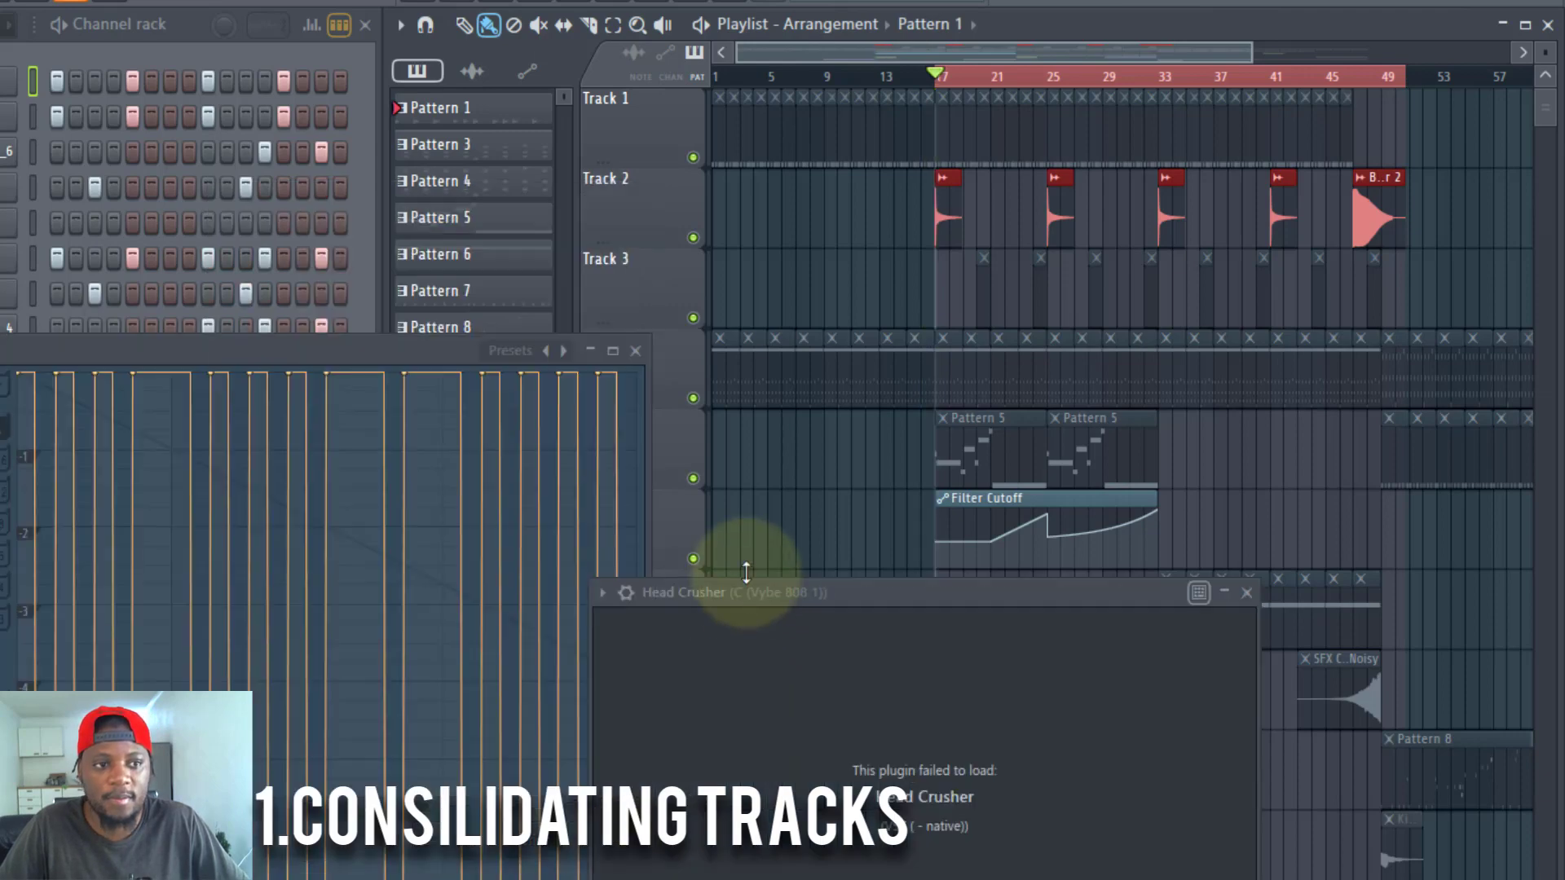
{"action": "left_click", "coordinate": [1132, 47]}
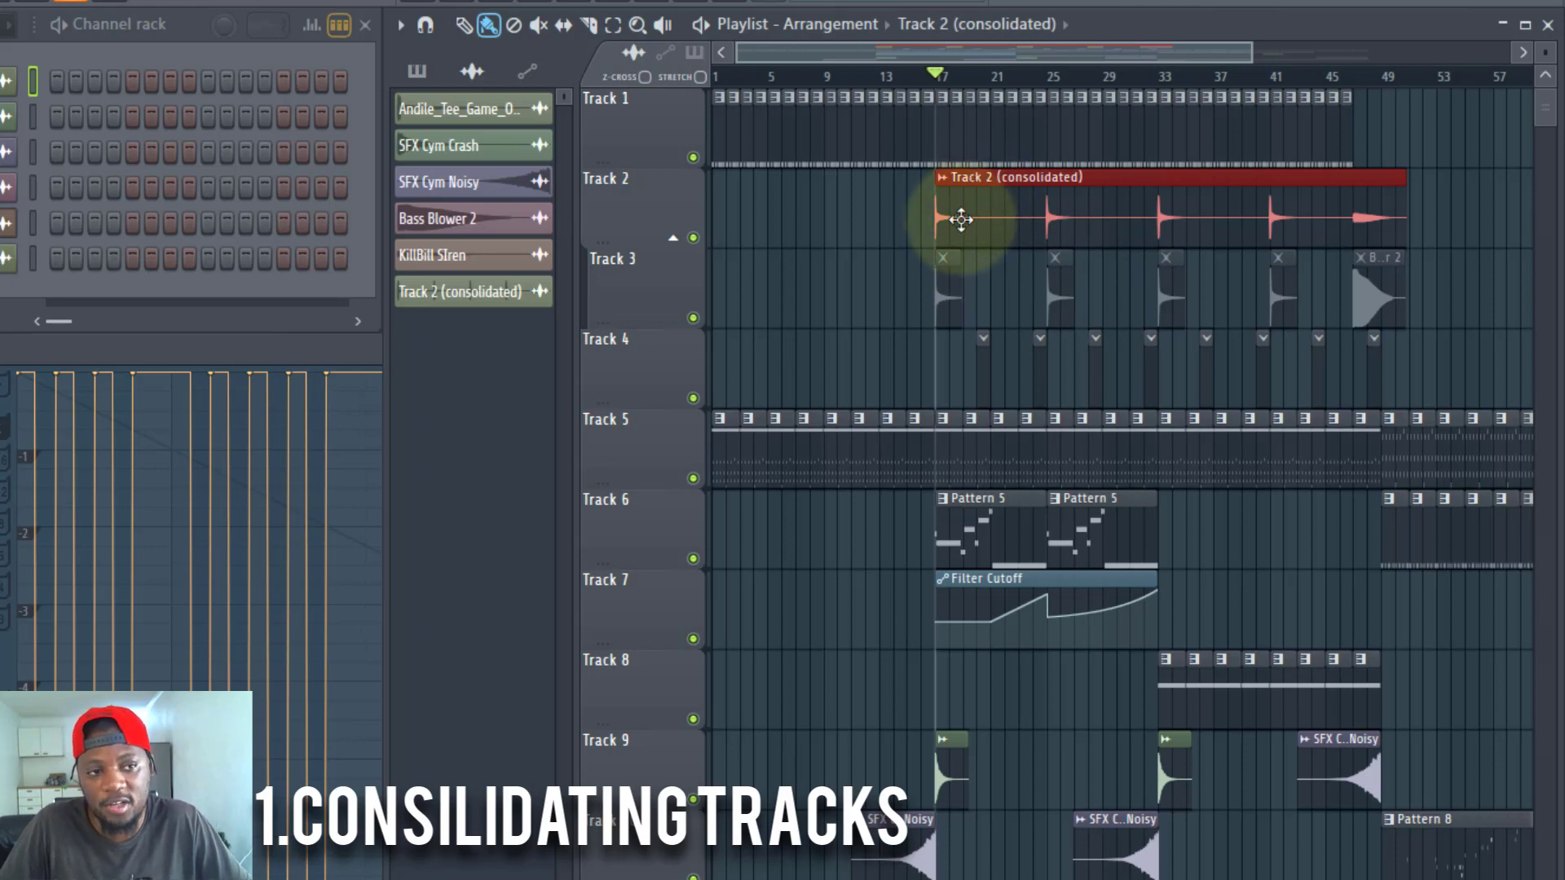
Collapse the Track 2 group that holds the original muted clips, and expand it again.
{"action": "left_click", "coordinate": [673, 238]}
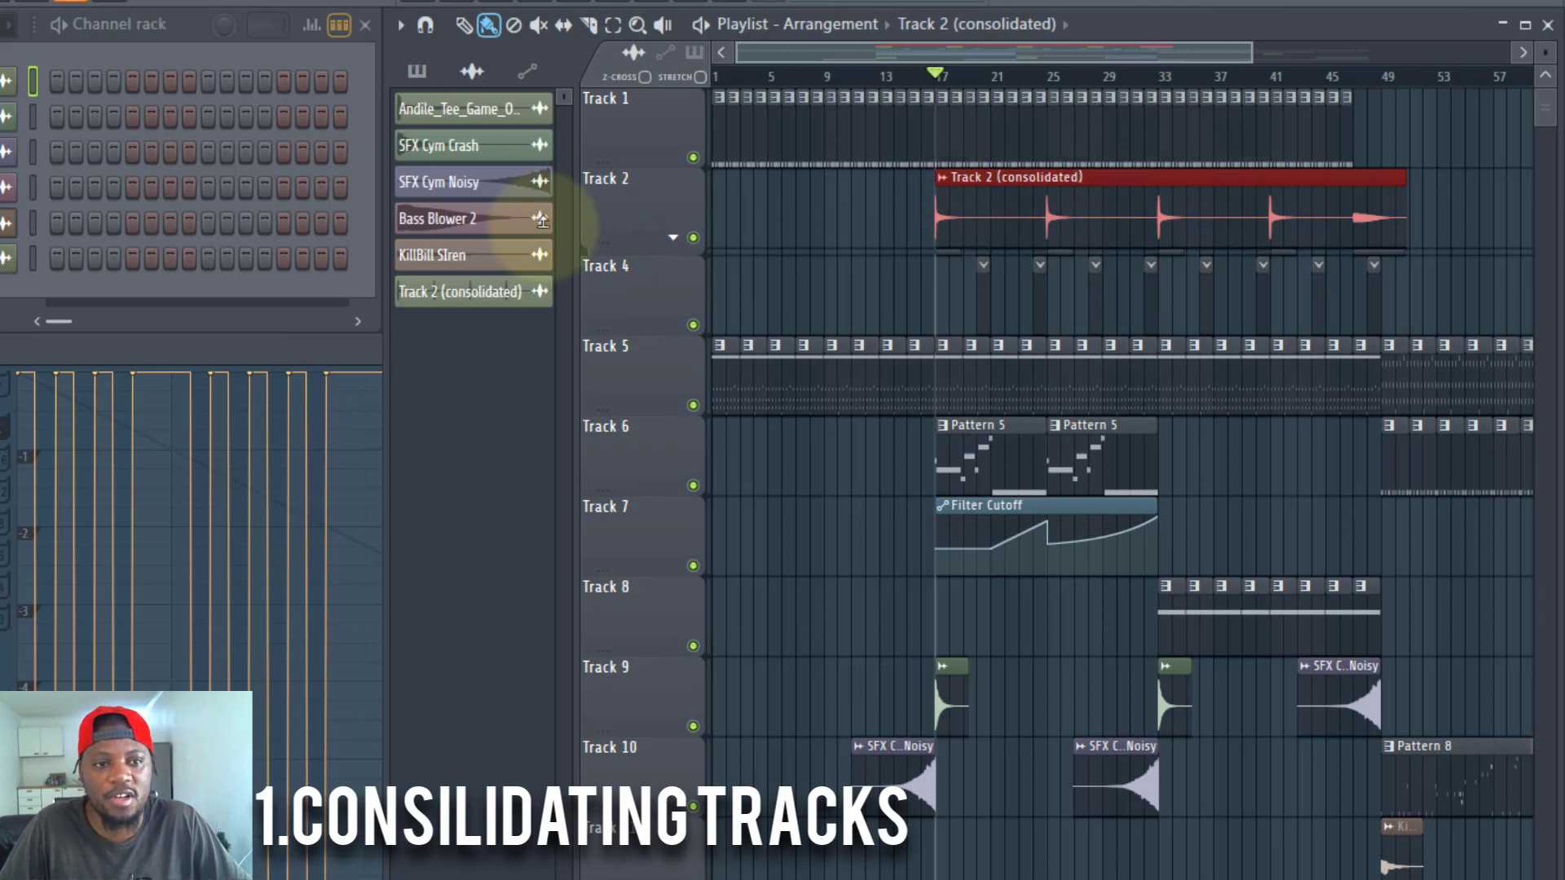
{"action": "left_click", "coordinate": [673, 238]}
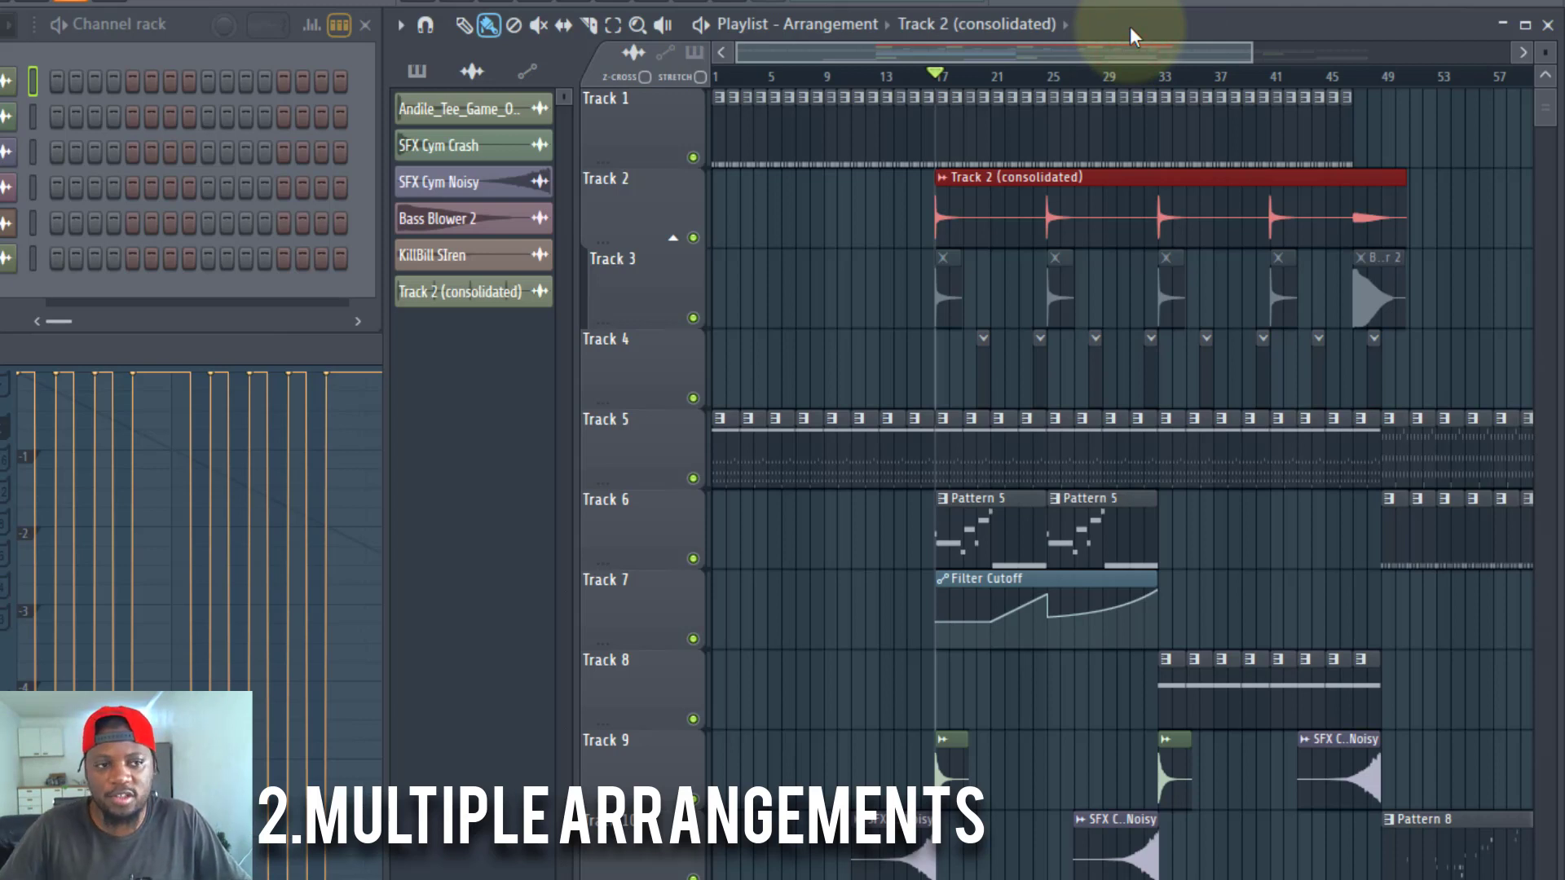
{"action": "left_click_drag", "start_coordinate": [1113, 26], "coordinate": [1045, 33]}
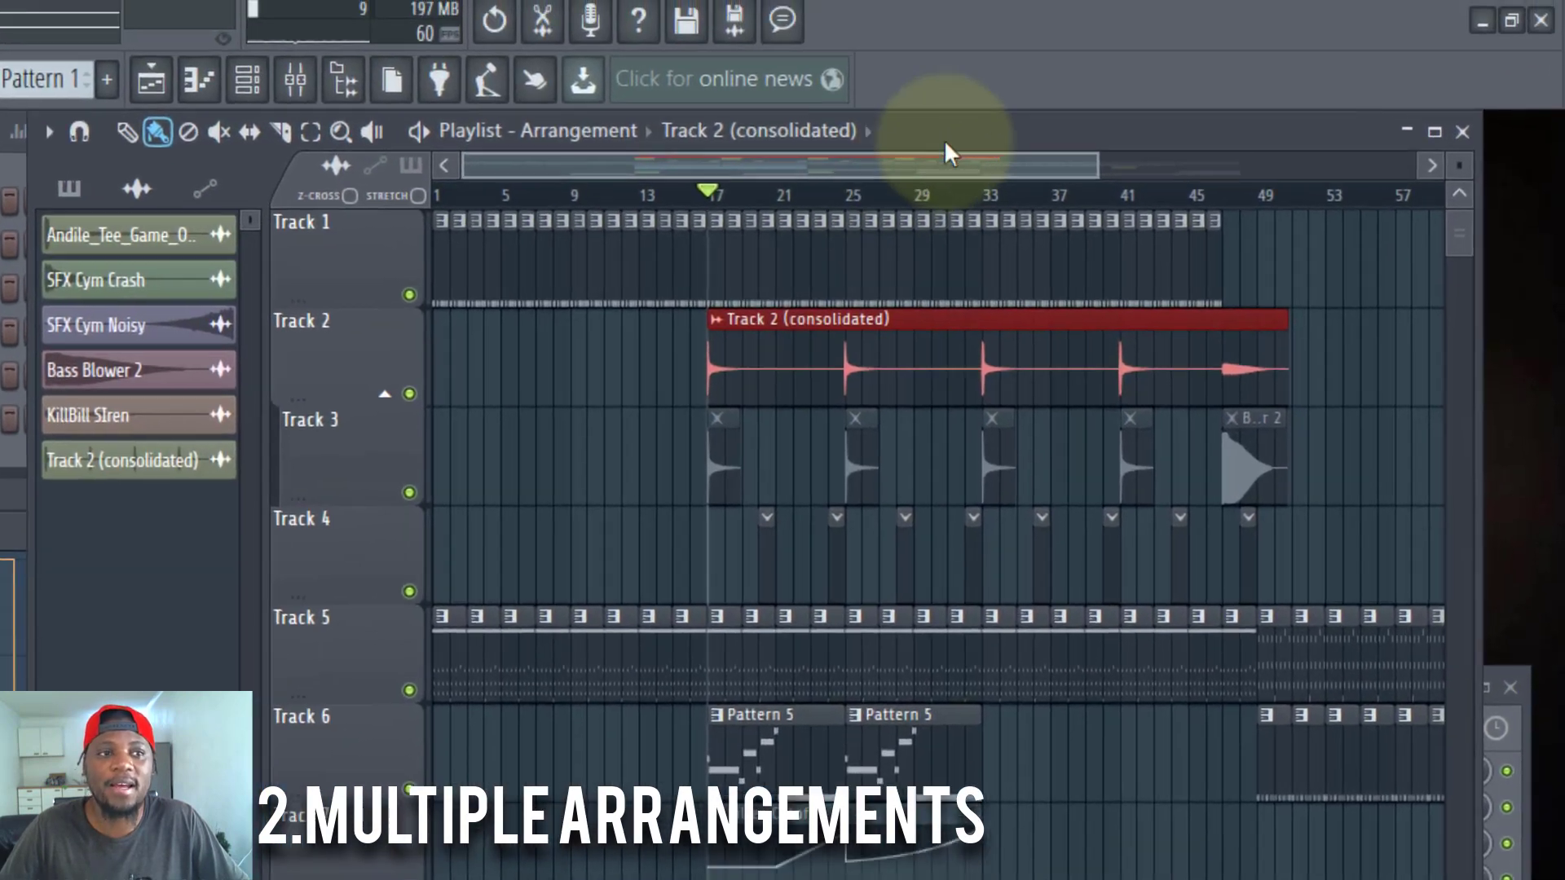
Clone the current playlist arrangement and name the copy remix.
{"action": "left_click", "coordinate": [945, 144]}
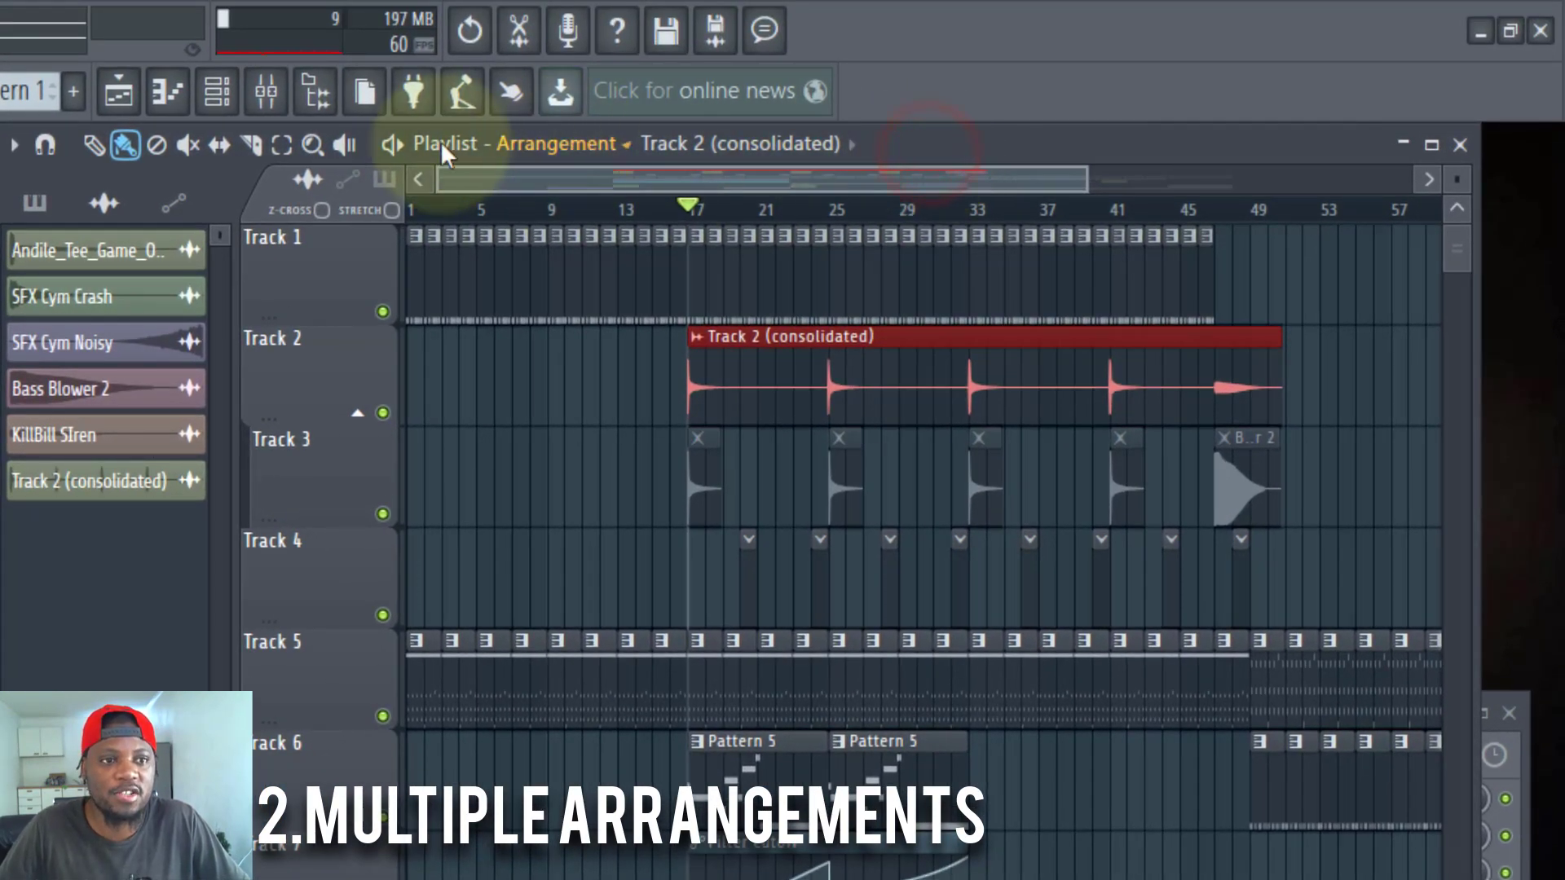
{"action": "left_click", "coordinate": [567, 144]}
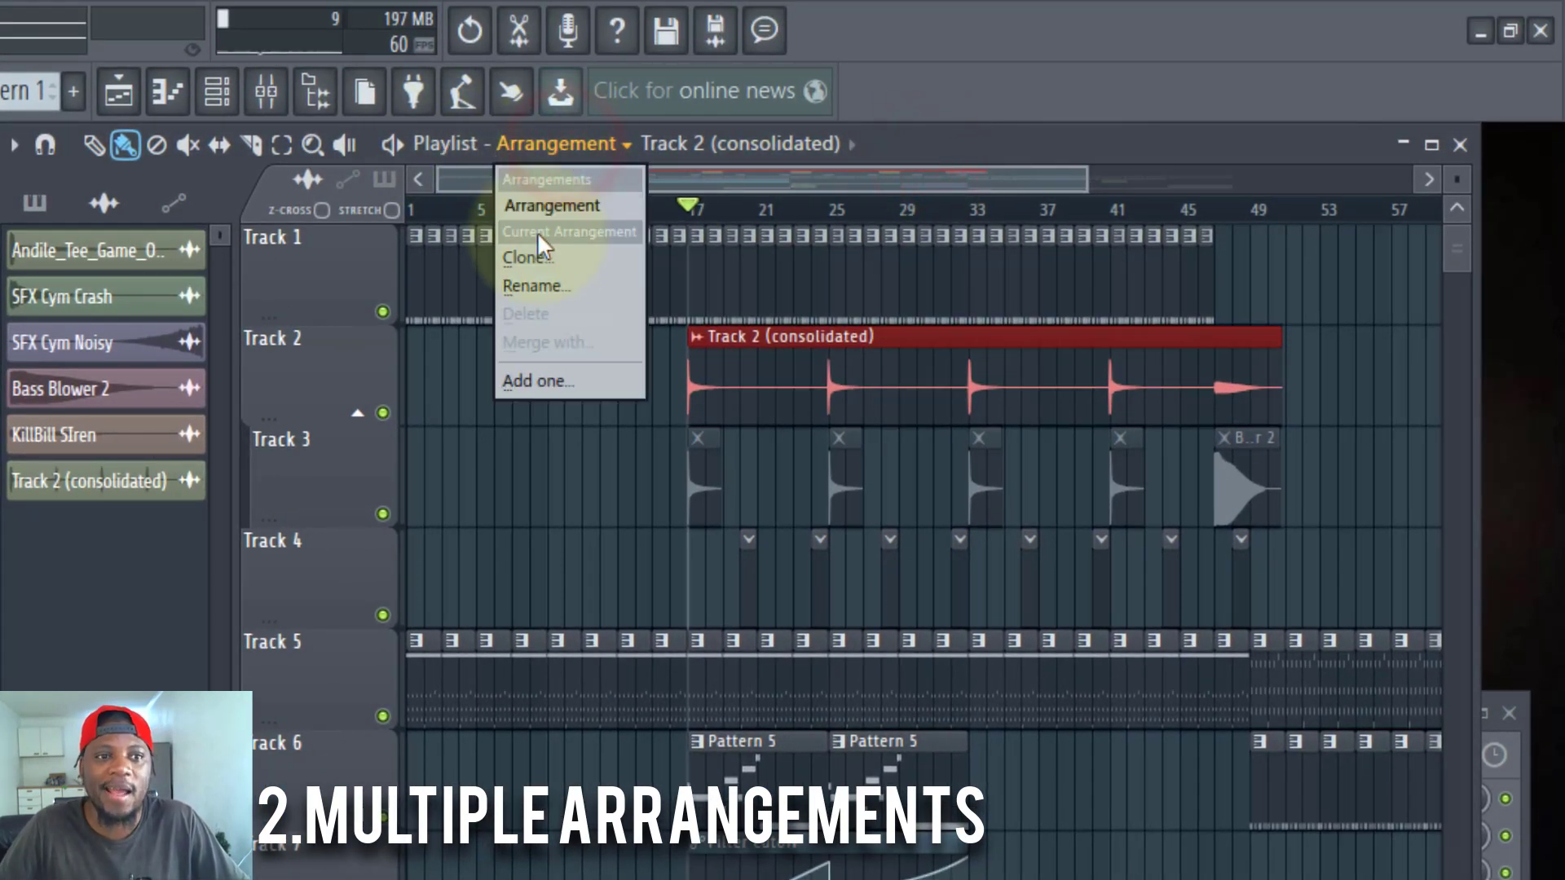
{"action": "left_click", "coordinate": [541, 257]}
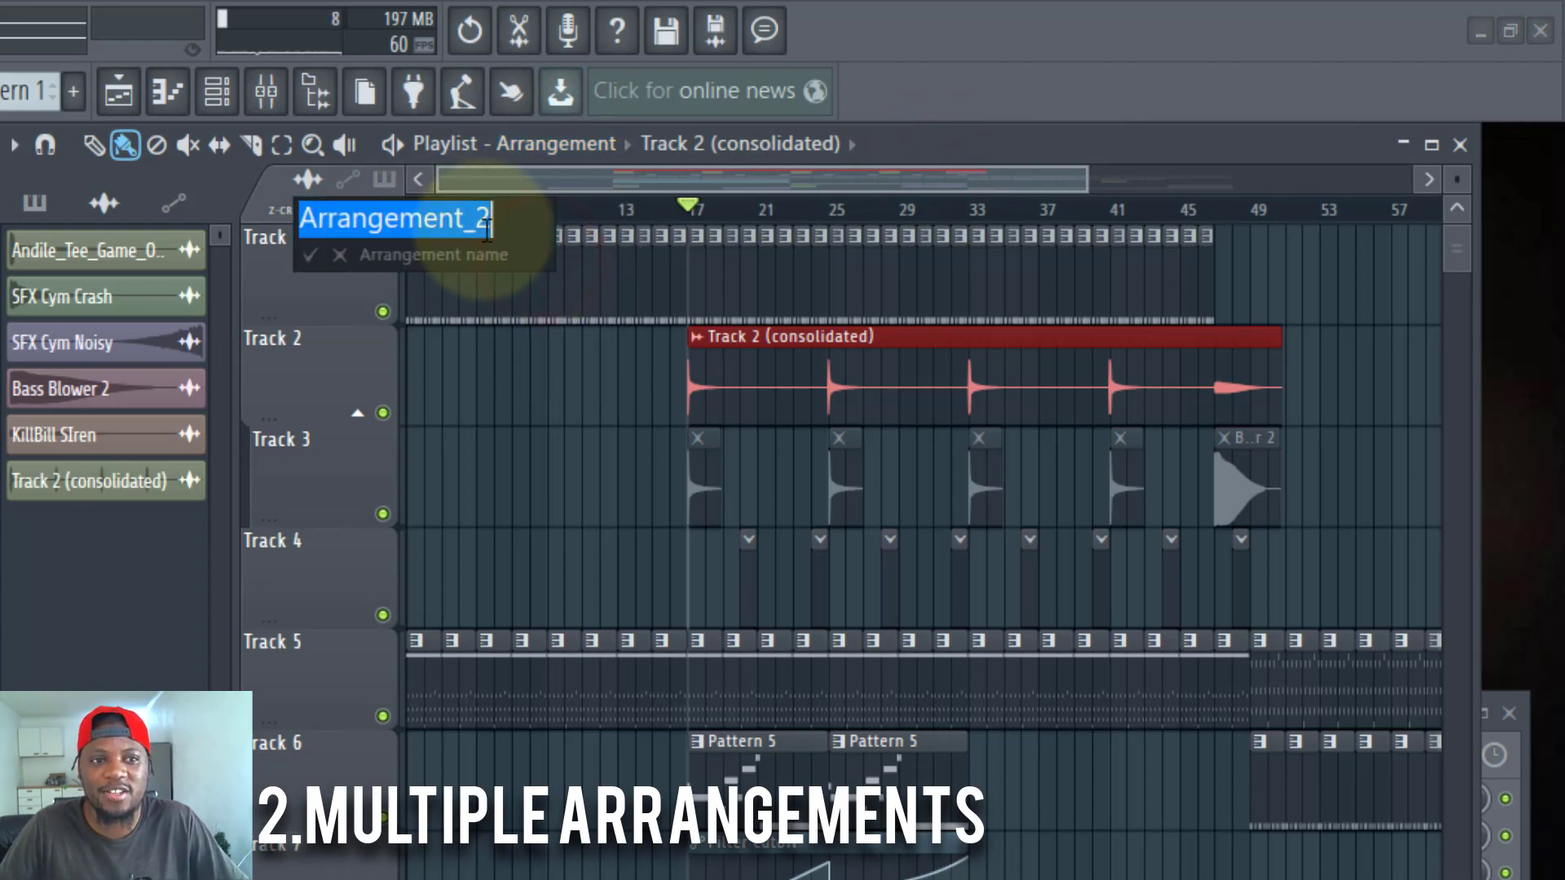
{"action": "type", "text": "remix"}
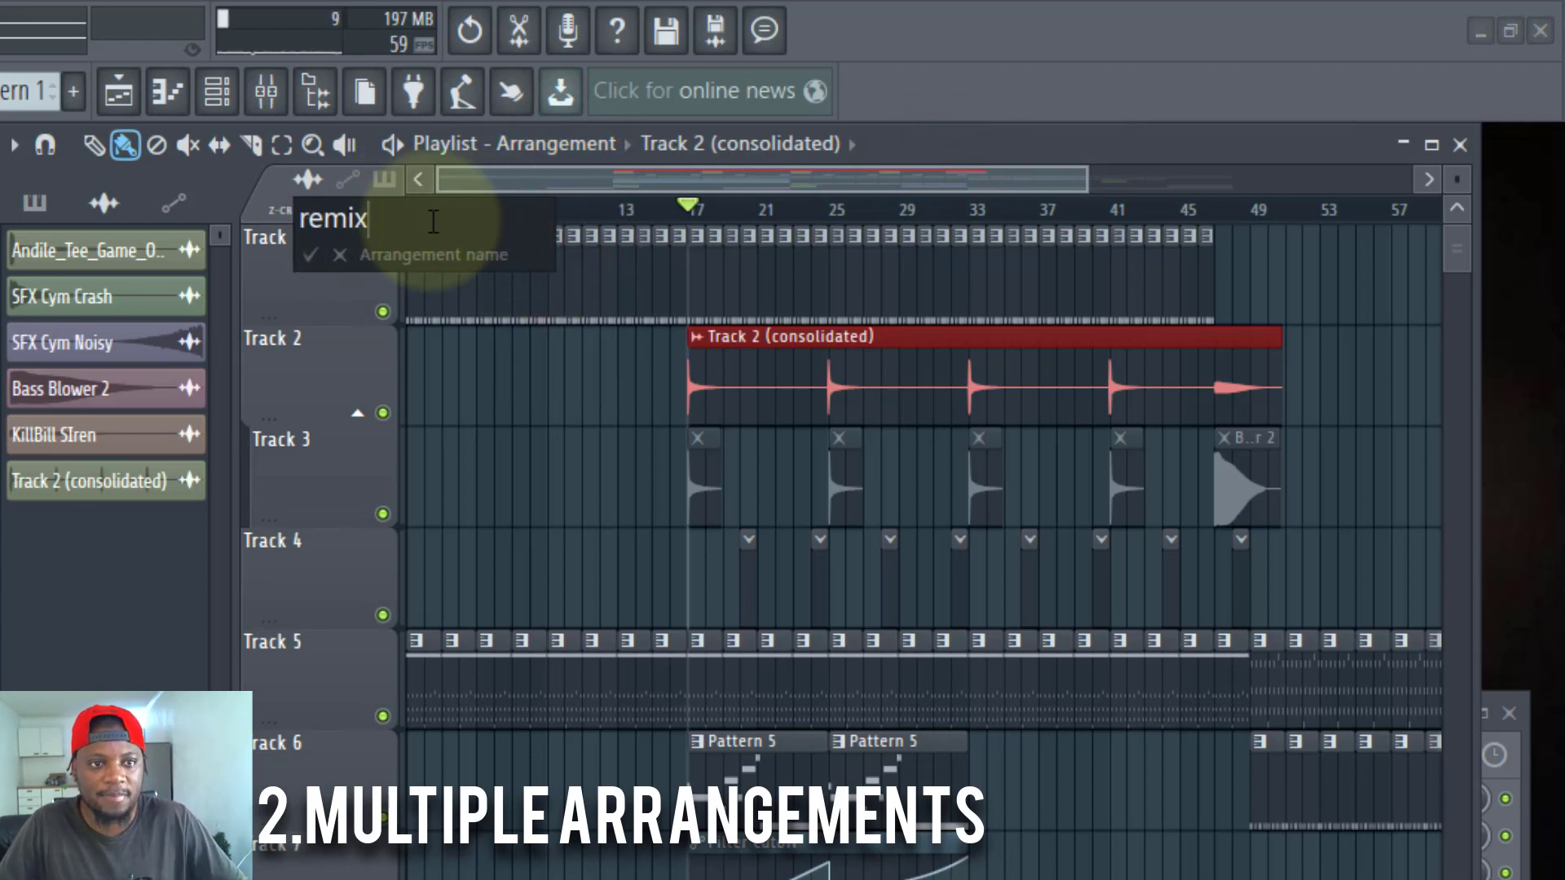
{"action": "left_click", "coordinate": [312, 255]}
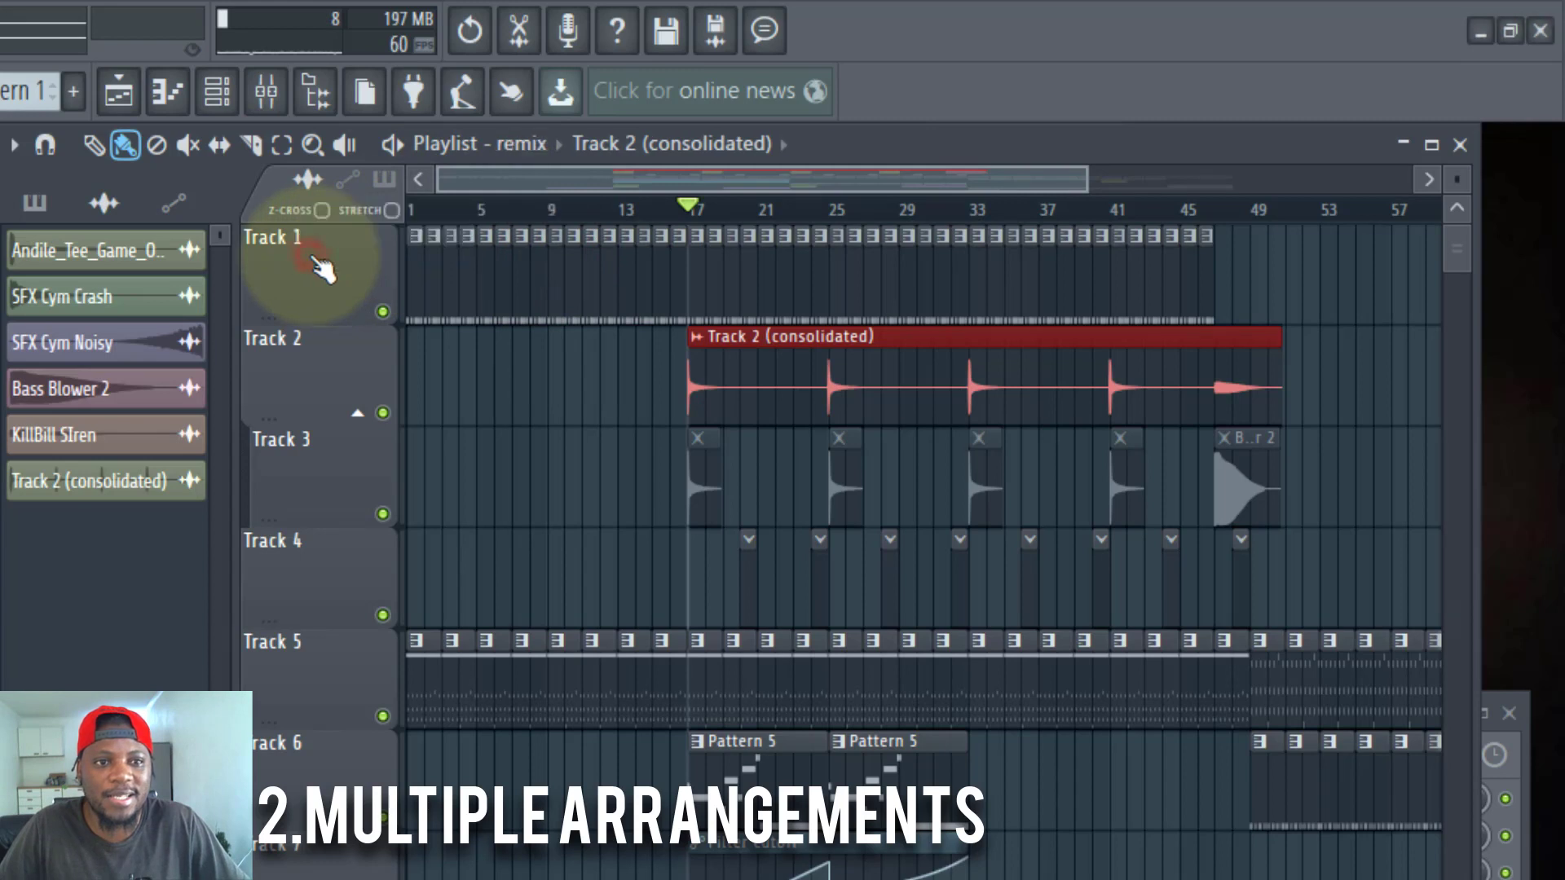
Delete all clips on Tracks 2, 3 and 4 in the remix arrangement.
{"action": "left_click", "coordinate": [649, 144]}
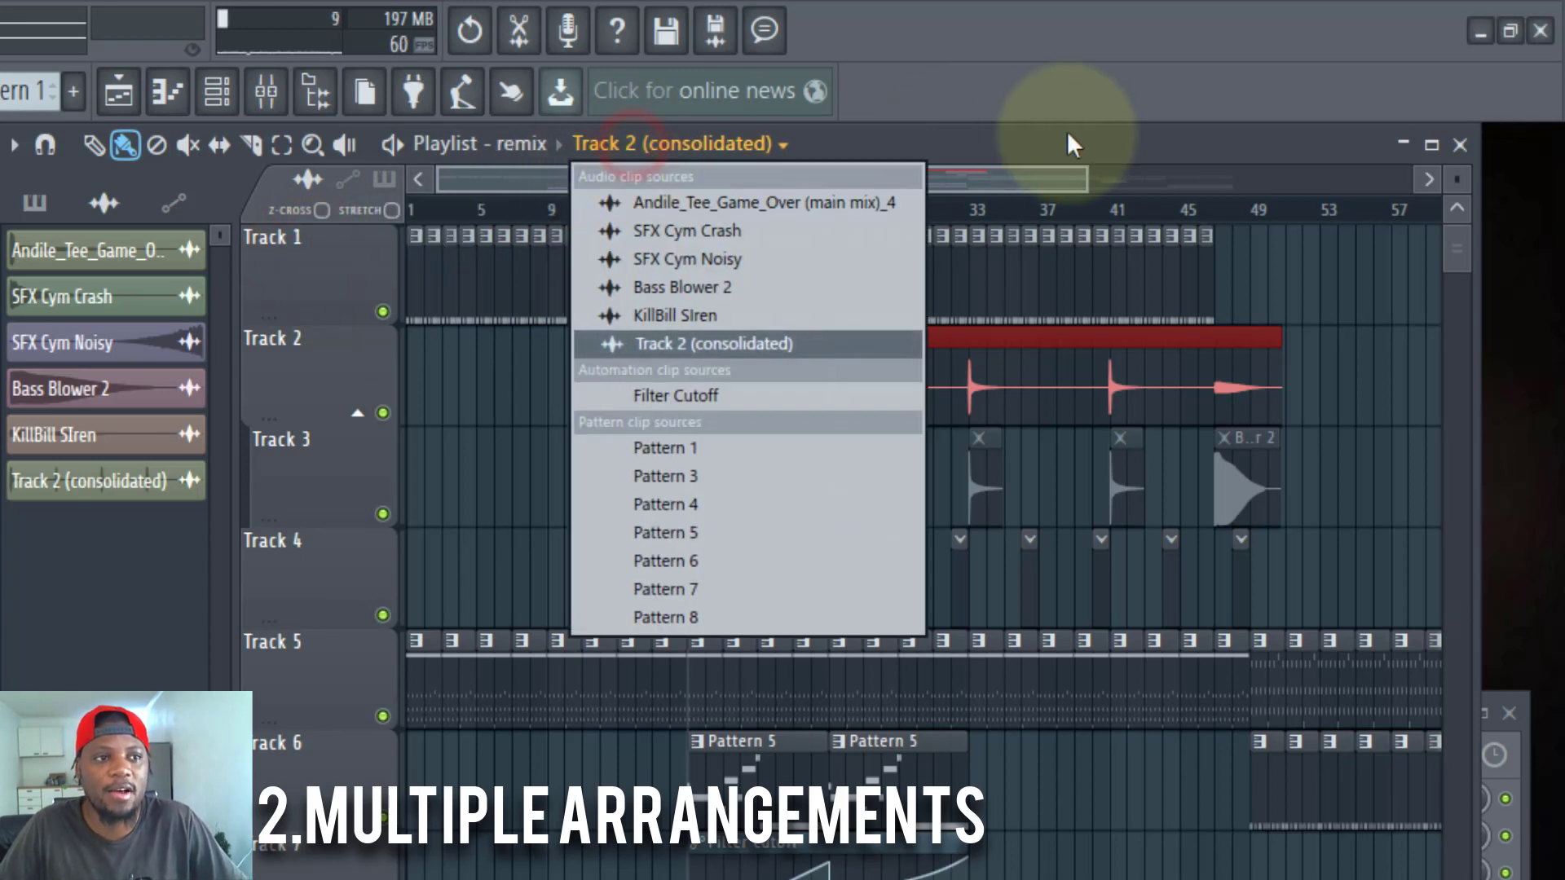
{"action": "left_click", "coordinate": [1070, 136]}
{"action": "left_click_drag", "start_coordinate": [1270, 447], "coordinate": [537, 436]}
{"action": "left_click_drag", "start_coordinate": [536, 436], "coordinate": [1142, 367]}
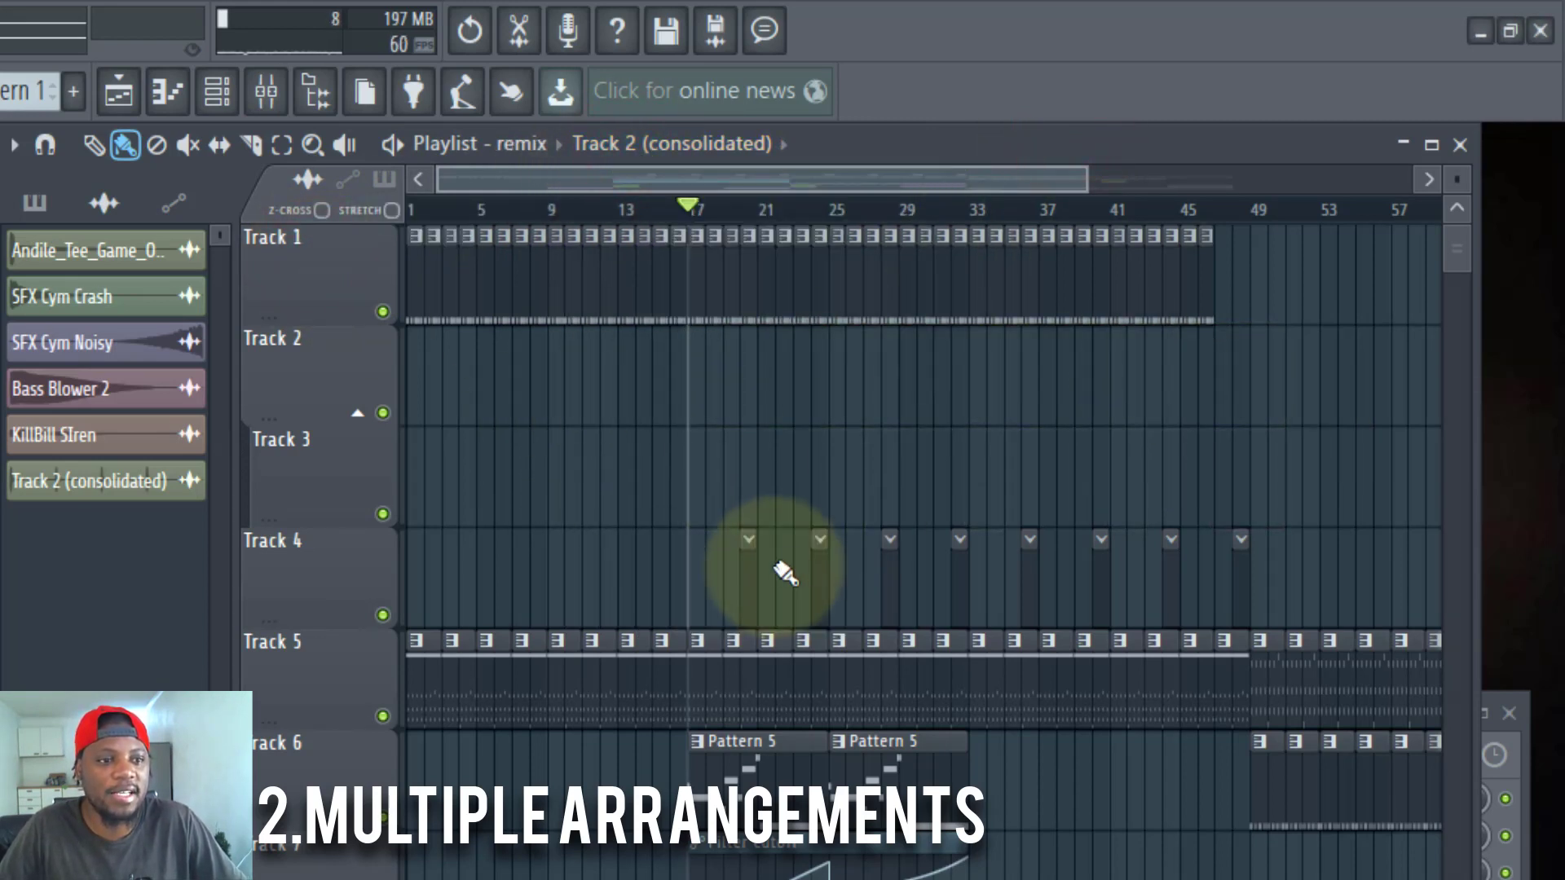
{"action": "left_click_drag", "start_coordinate": [646, 574], "coordinate": [1386, 568]}
Move the Filter Cutoff clip on Track 7 to bar 1 and the two Pattern 5 clips on Track 6 to bars 1 and 9.
{"action": "scroll", "coordinate": [787, 219], "scroll_direction": "down", "scroll_amount": 3}
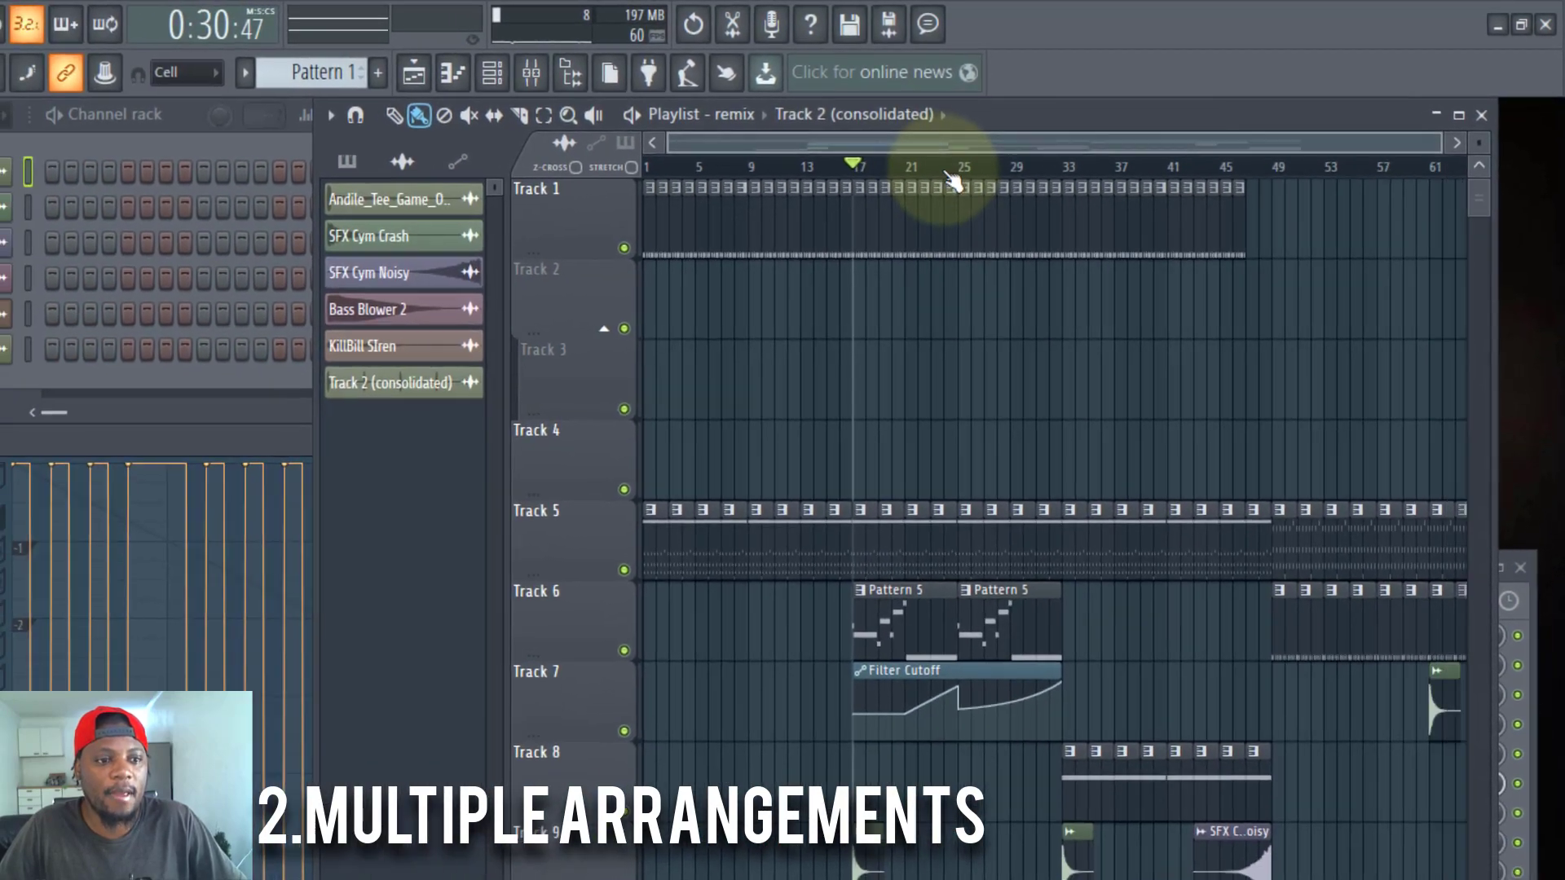
{"action": "left_click_drag", "start_coordinate": [858, 670], "coordinate": [605, 670]}
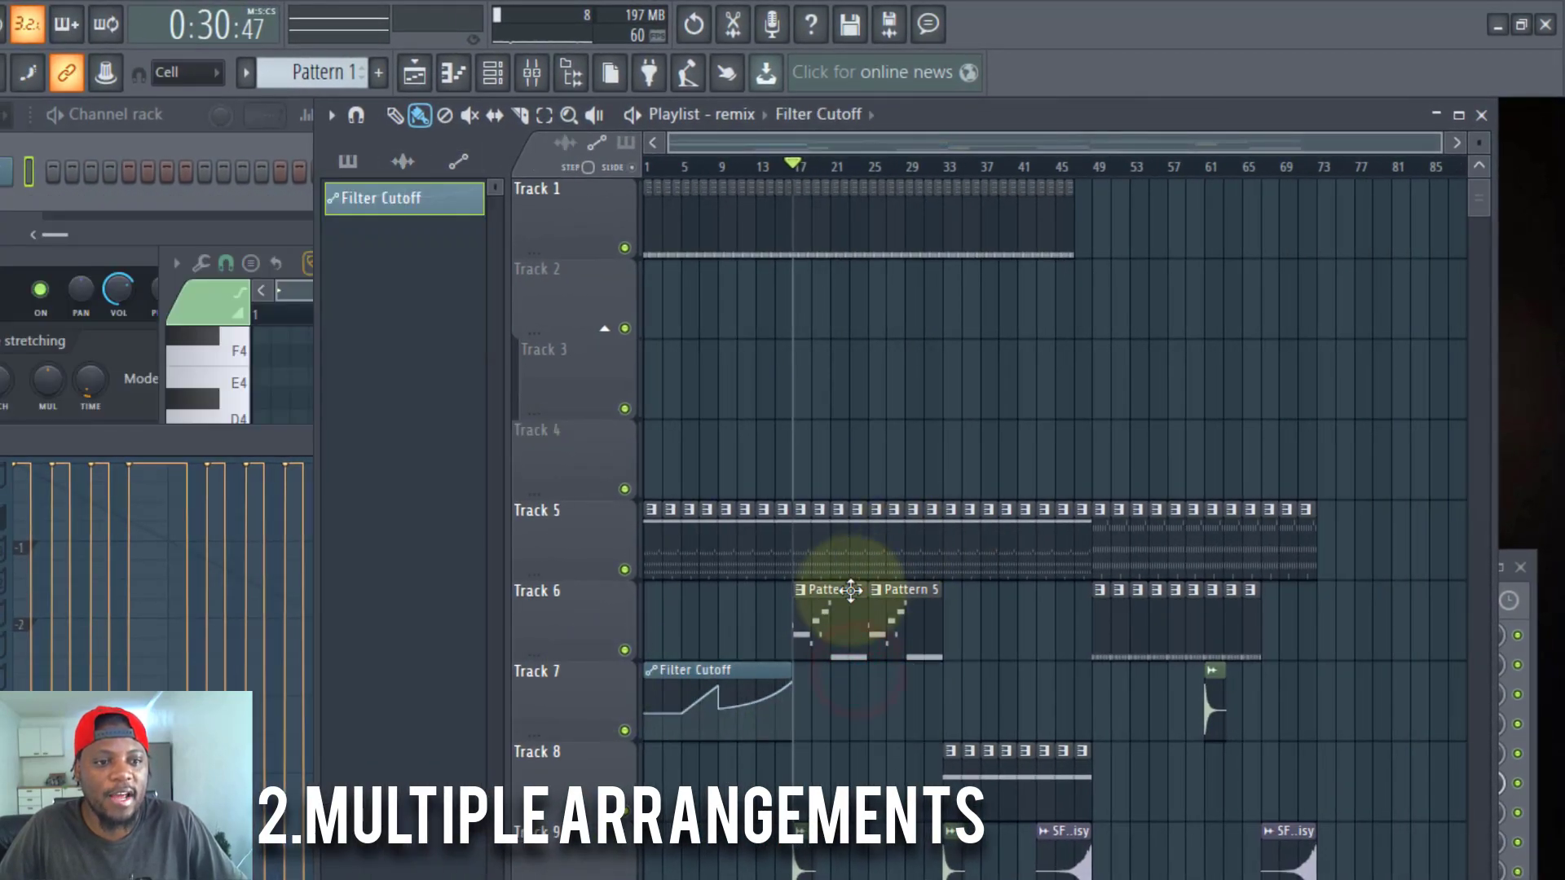
{"action": "left_click_drag", "start_coordinate": [829, 593], "coordinate": [602, 596]}
{"action": "left_click_drag", "start_coordinate": [901, 595], "coordinate": [751, 595]}
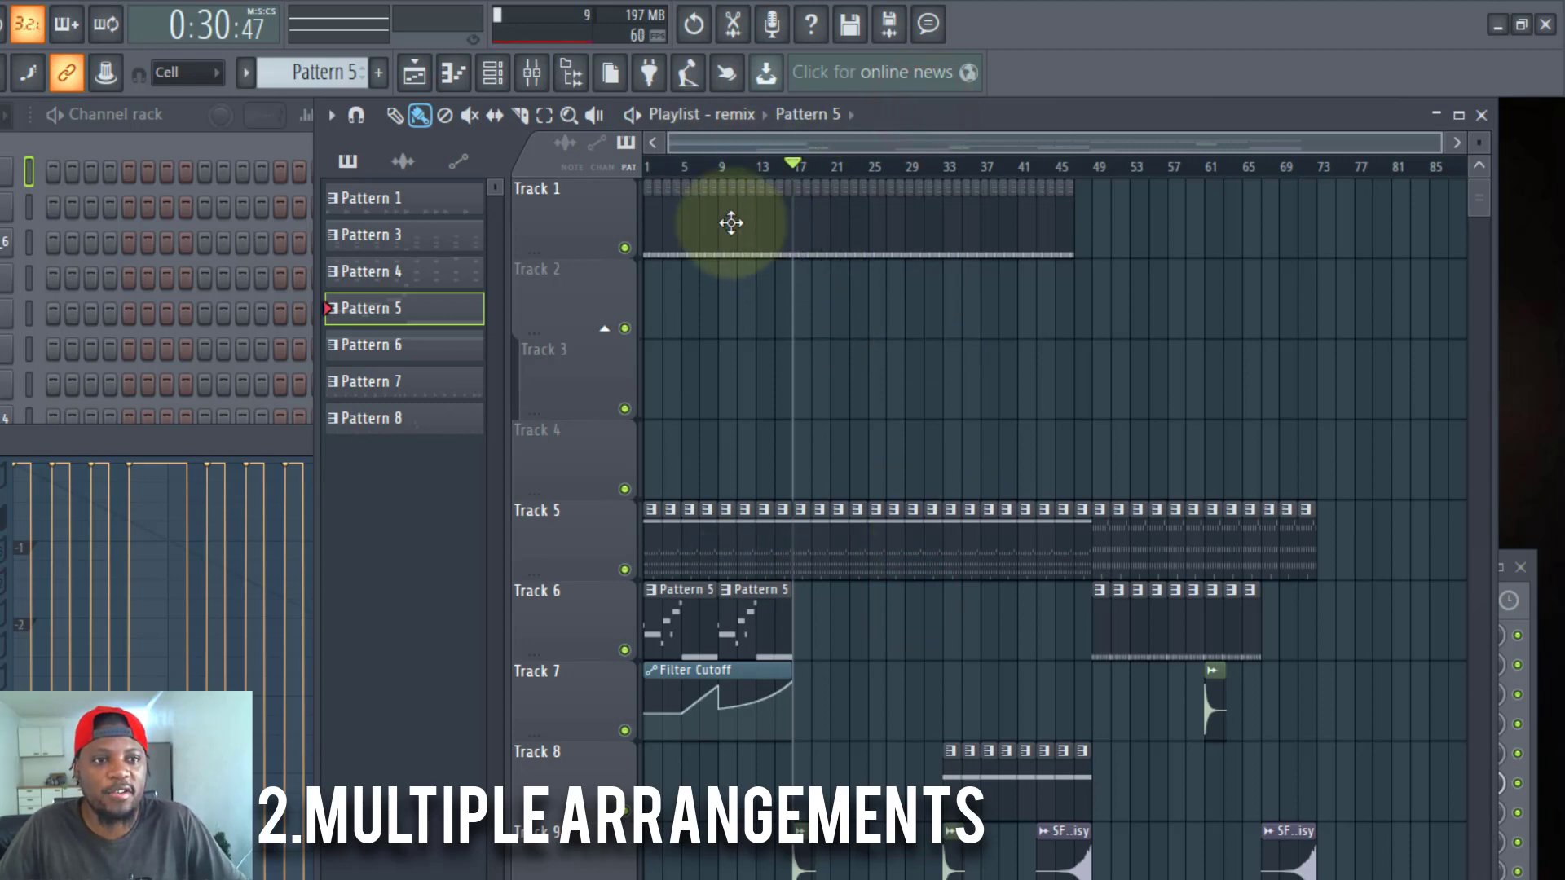
Compare the original Arrangement with remix by switching between them, ending on the original Arrangement.
{"action": "left_click", "coordinate": [746, 115]}
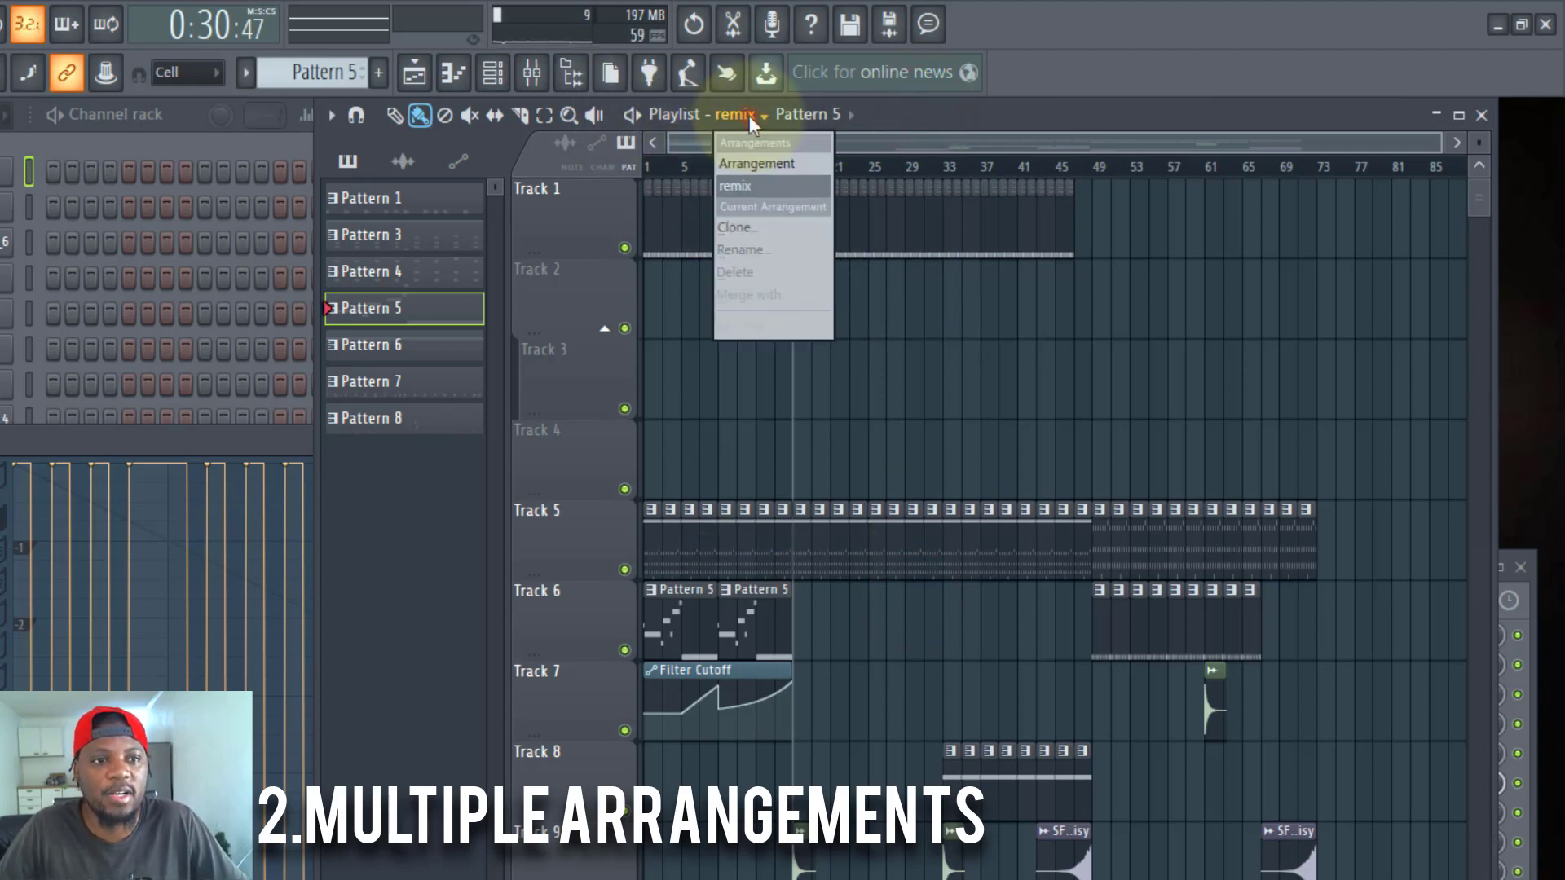
{"action": "left_click", "coordinate": [766, 165]}
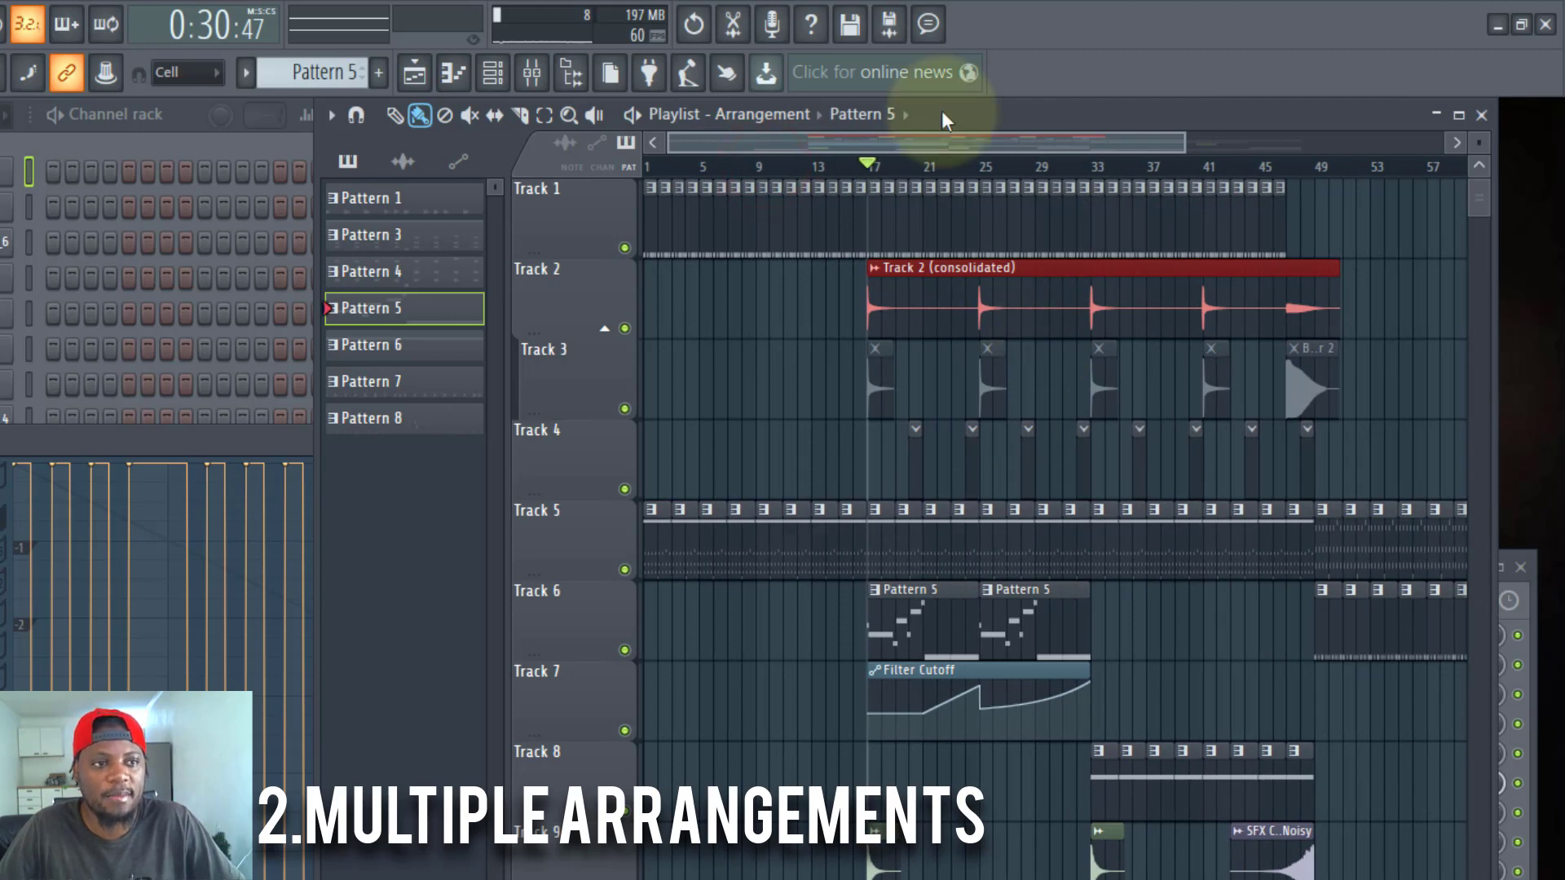
{"action": "scroll", "coordinate": [964, 172], "scroll_direction": "down", "scroll_amount": 2}
{"action": "scroll", "coordinate": [779, 124], "scroll_direction": "down", "scroll_amount": 1}
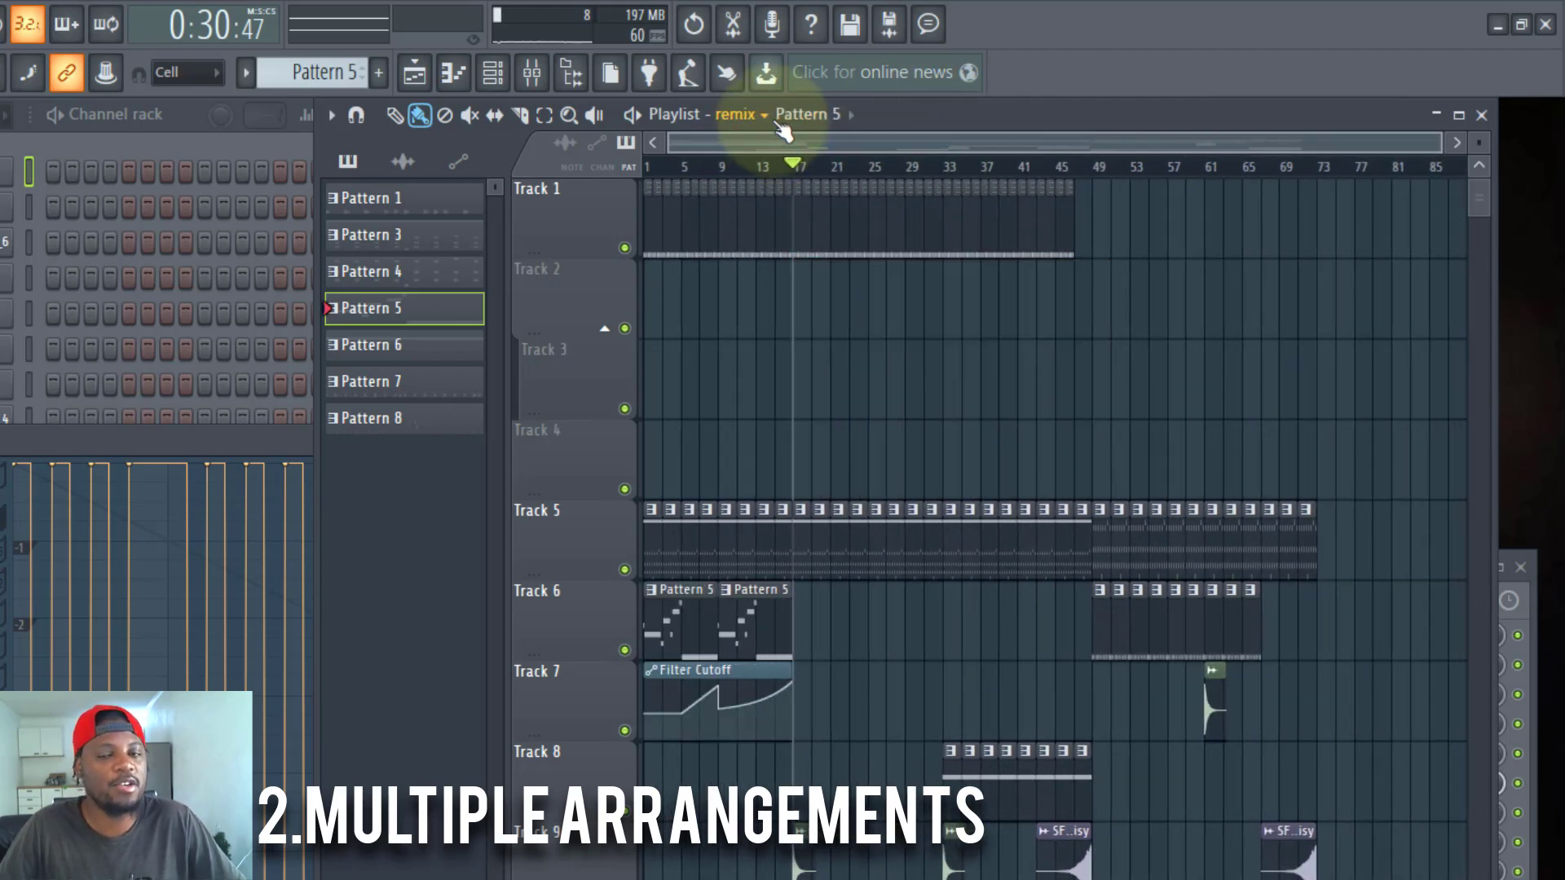
{"action": "scroll", "coordinate": [778, 122], "scroll_direction": "up", "scroll_amount": 1}
{"action": "left_click", "coordinate": [745, 115]}
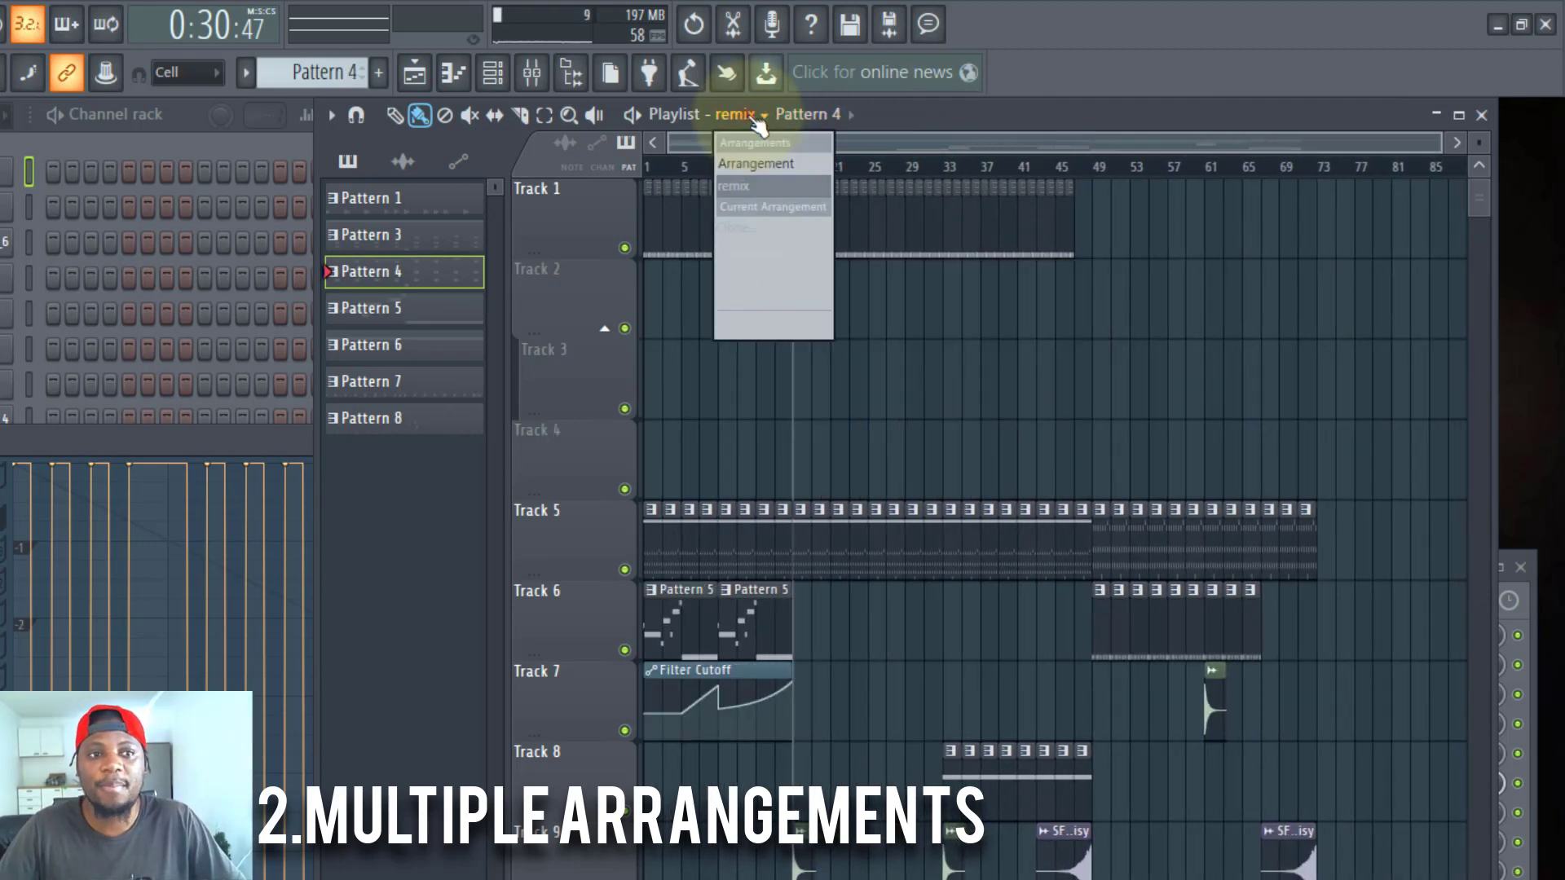
{"action": "left_click", "coordinate": [750, 164]}
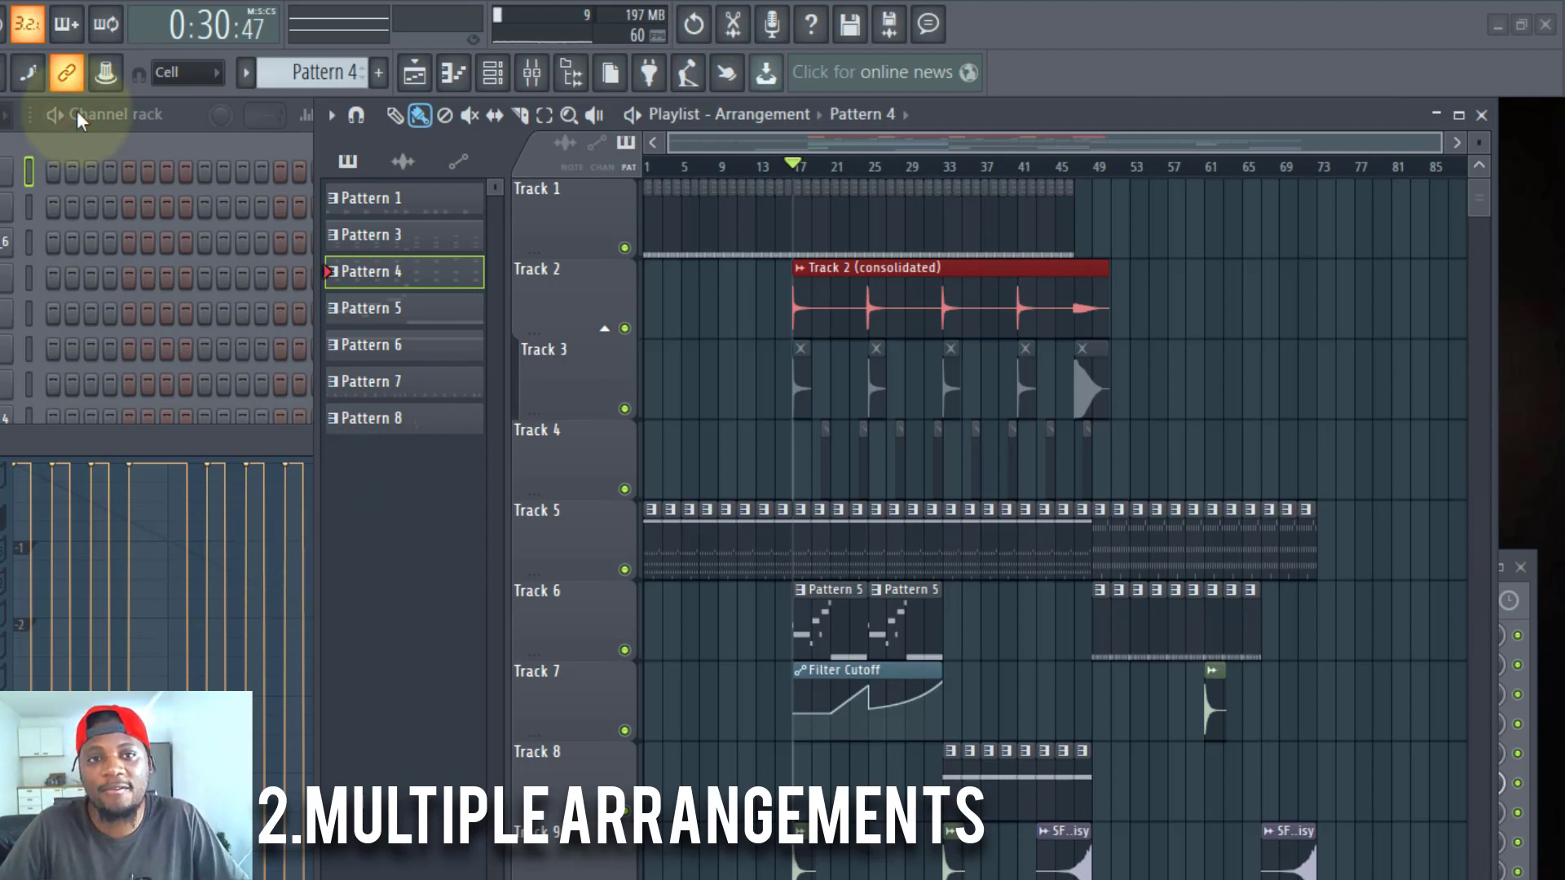
Open the file settings that contain the autosave backup option.
{"action": "left_click", "coordinate": [178, 126]}
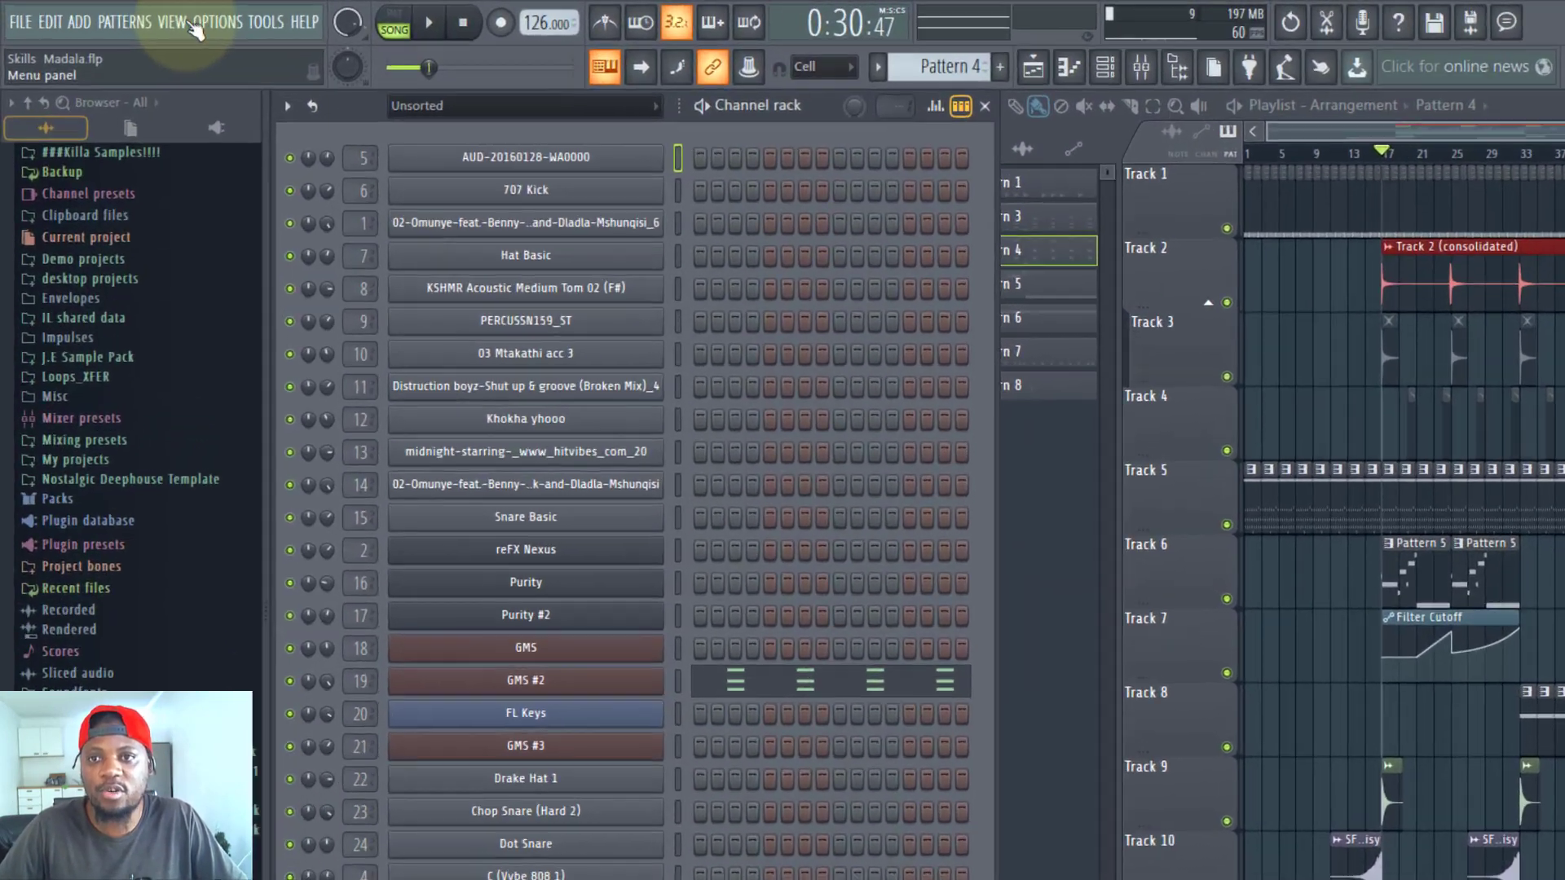
{"action": "left_click", "coordinate": [72, 17]}
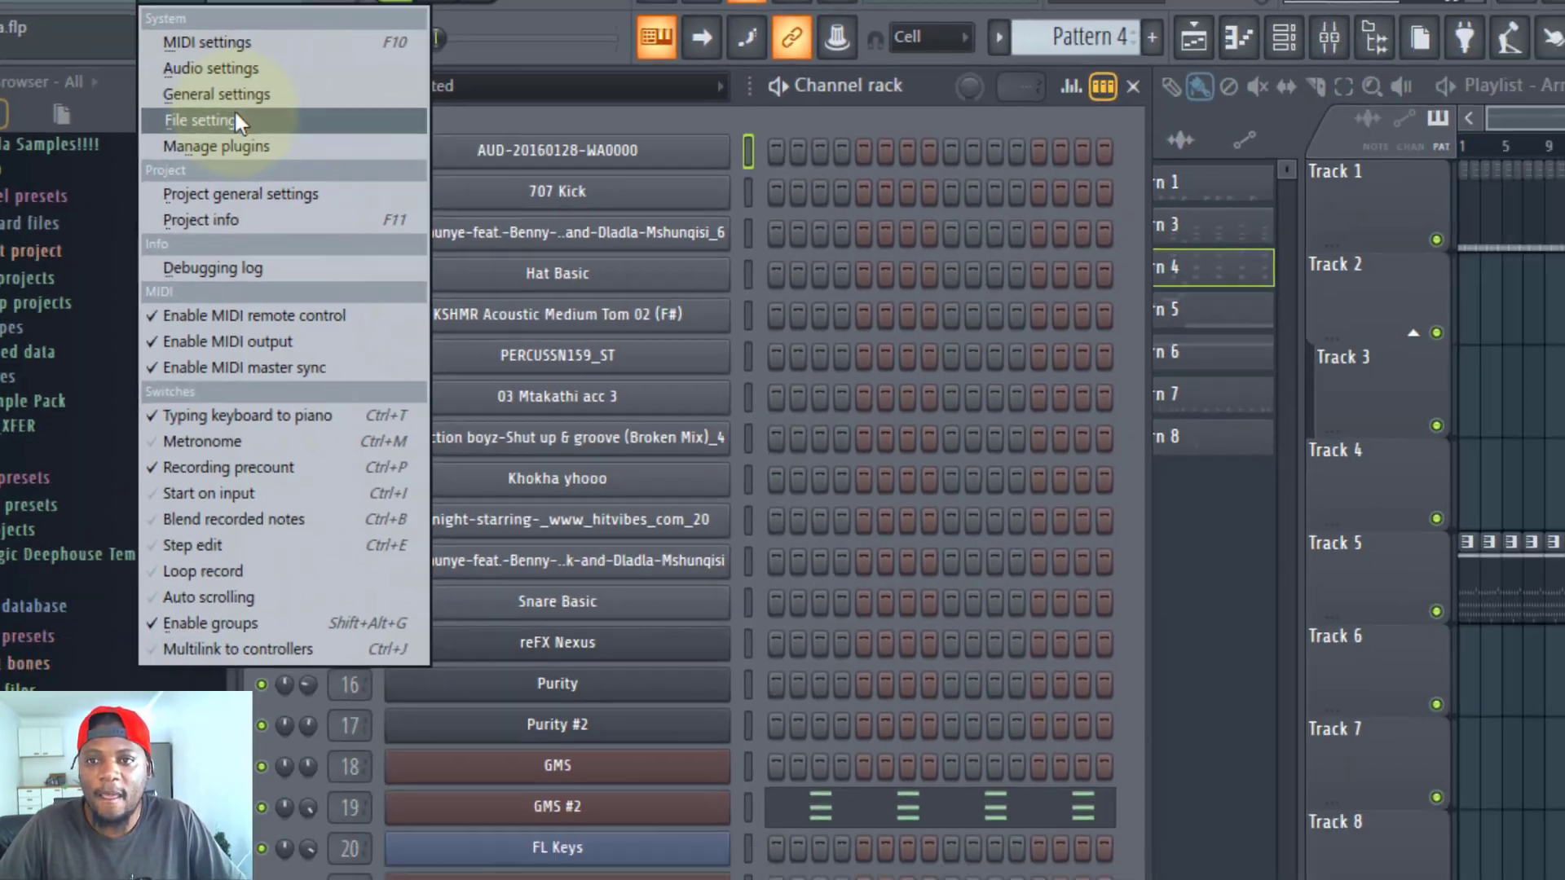
{"action": "left_click", "coordinate": [372, 204]}
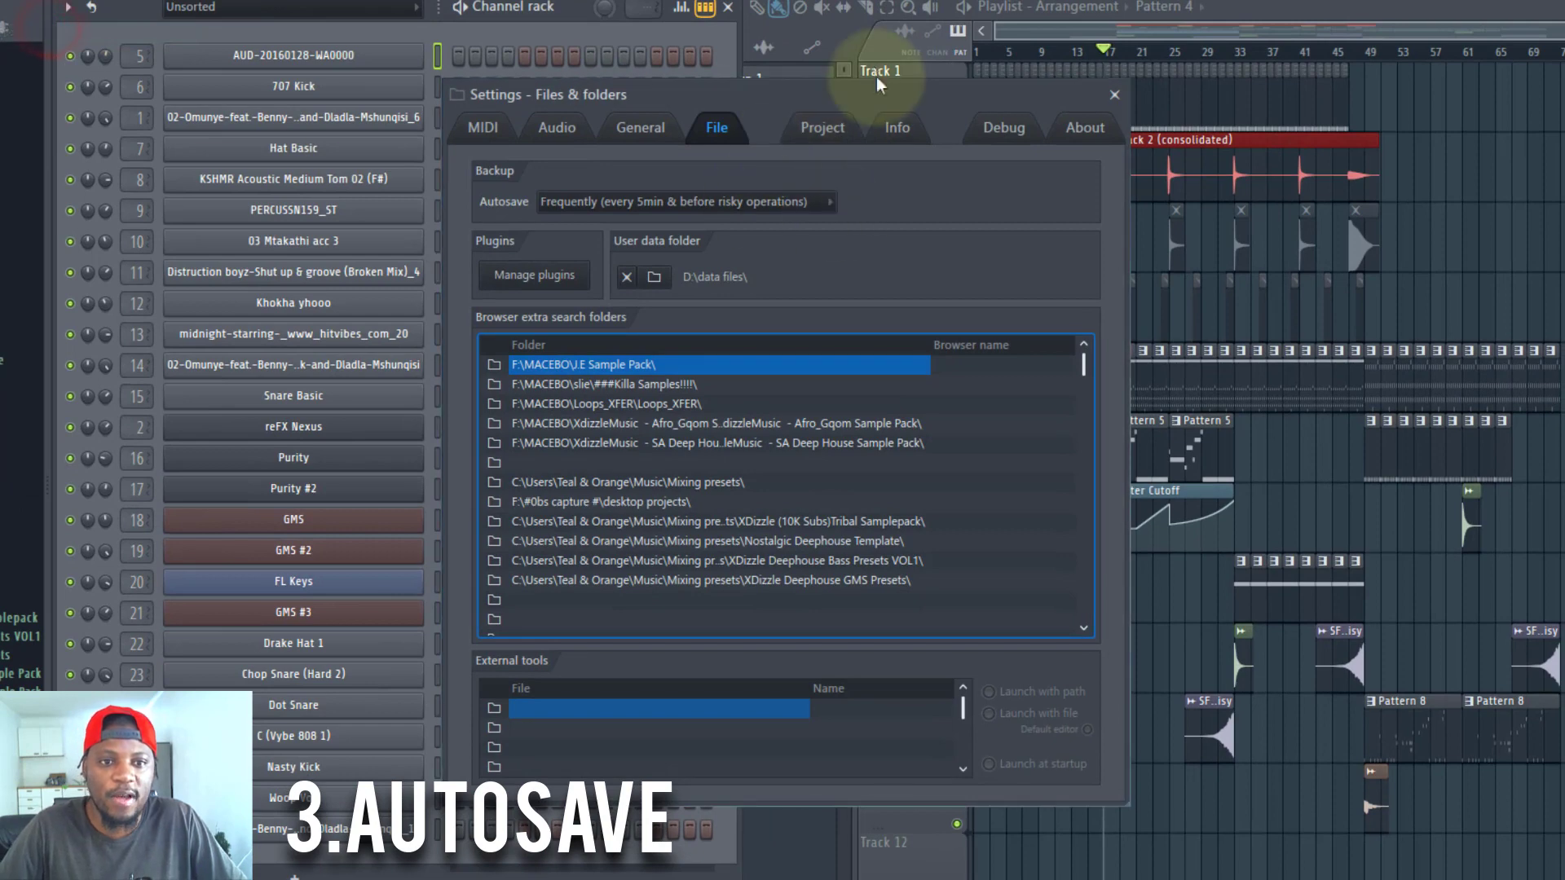
Review the available autosave frequency options in the backup settings without choosing a different one.
{"action": "left_click_drag", "start_coordinate": [883, 90], "coordinate": [903, 62]}
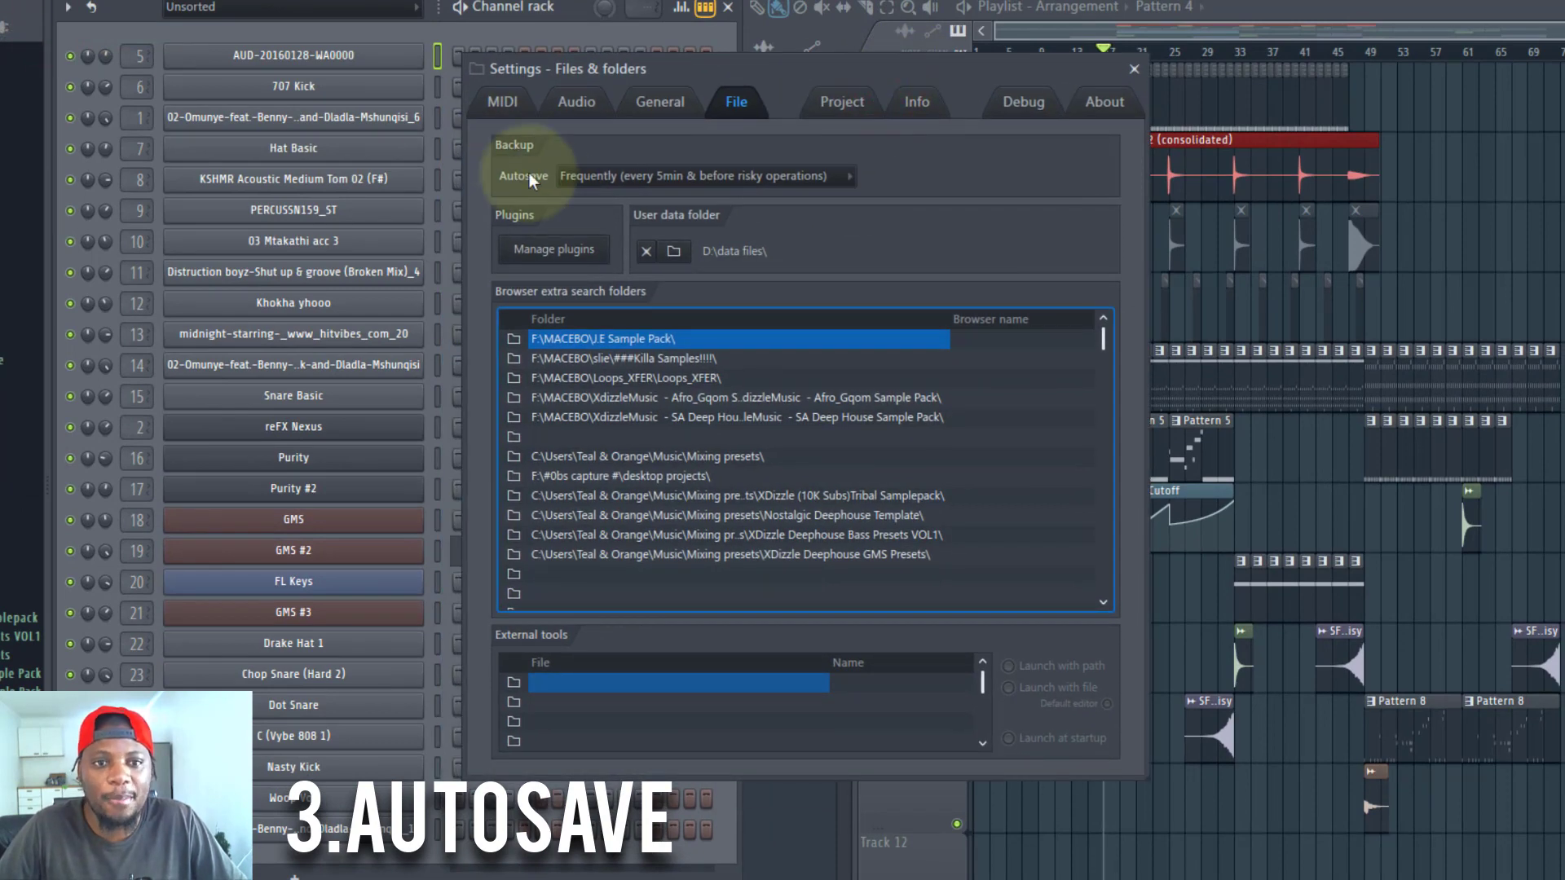
{"action": "left_click", "coordinate": [866, 67]}
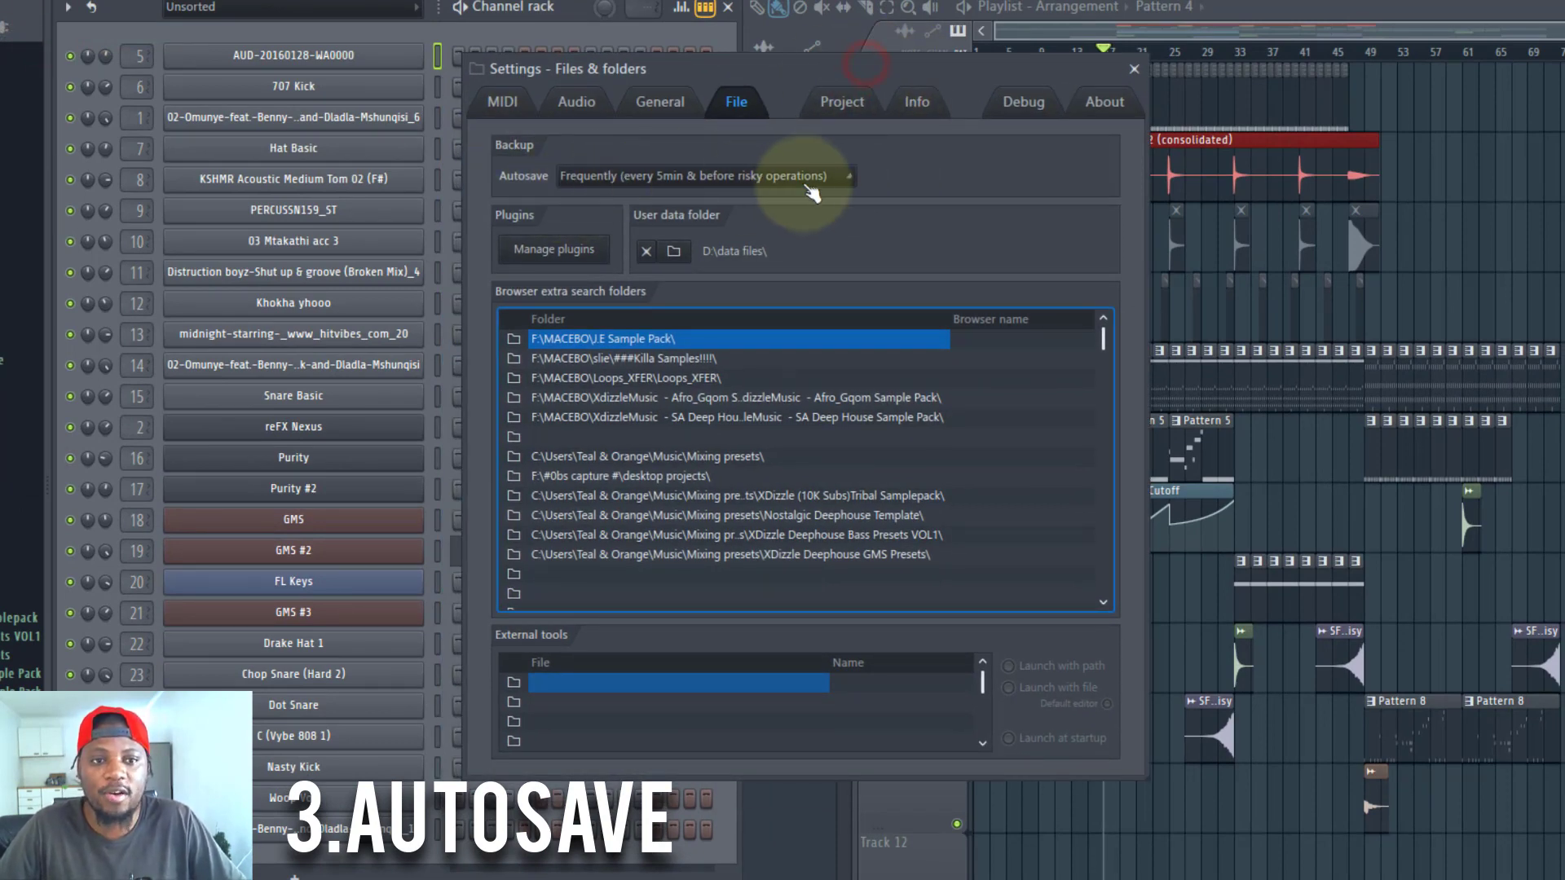
{"action": "left_click", "coordinate": [809, 178]}
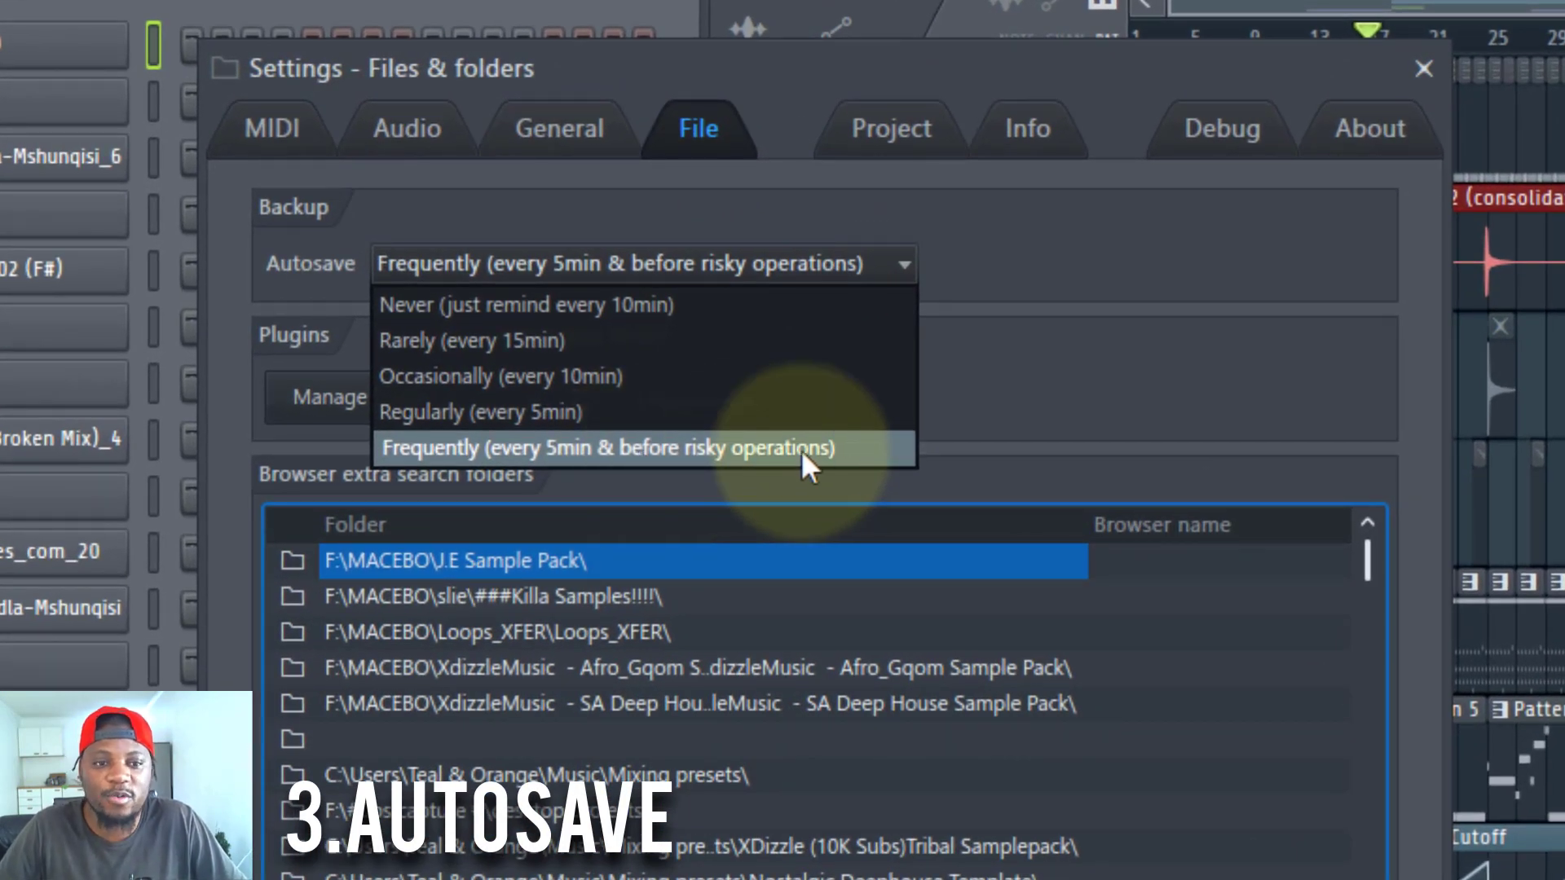
{"action": "left_click", "coordinate": [1177, 408]}
{"action": "left_click", "coordinate": [1176, 408]}
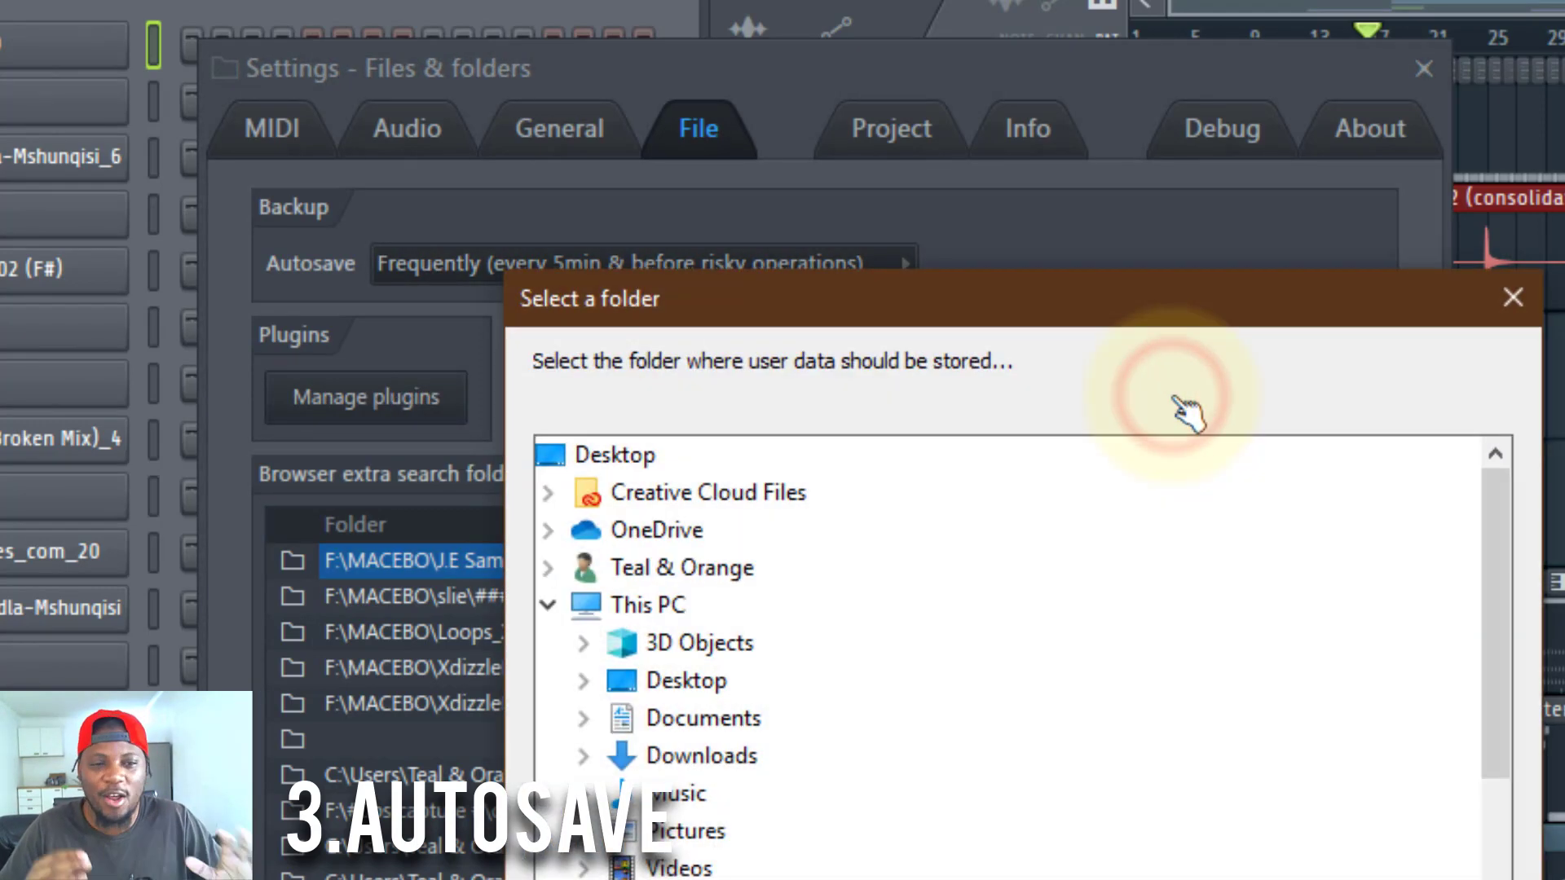
{"action": "left_click", "coordinate": [1518, 299]}
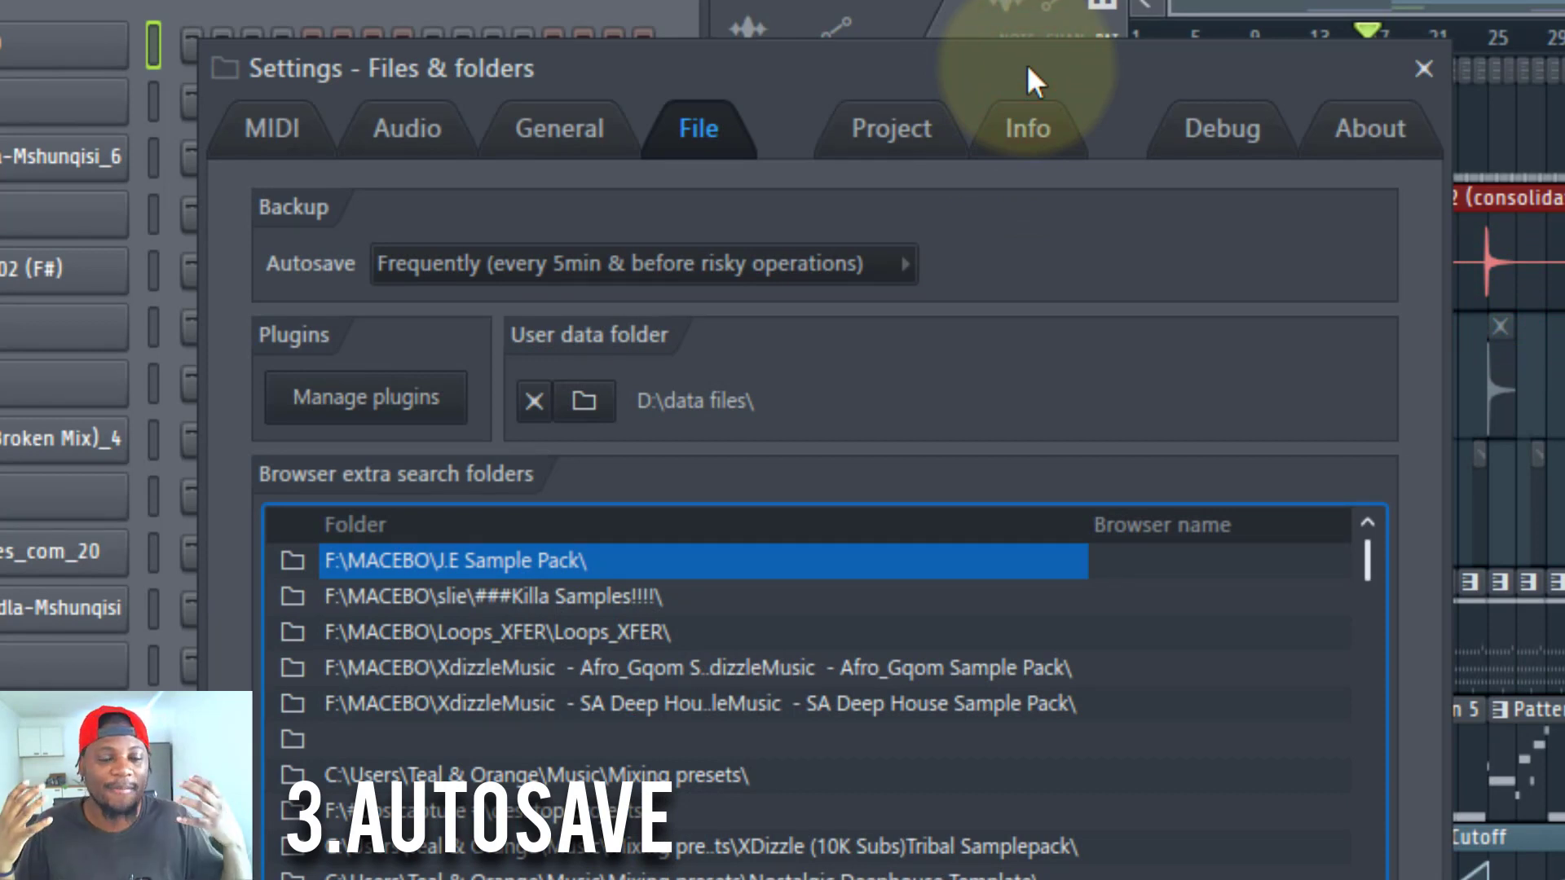
Set the autosave frequency to Frequently (every 5min & before risky operations).
{"action": "left_click_drag", "start_coordinate": [1027, 64], "coordinate": [815, 18]}
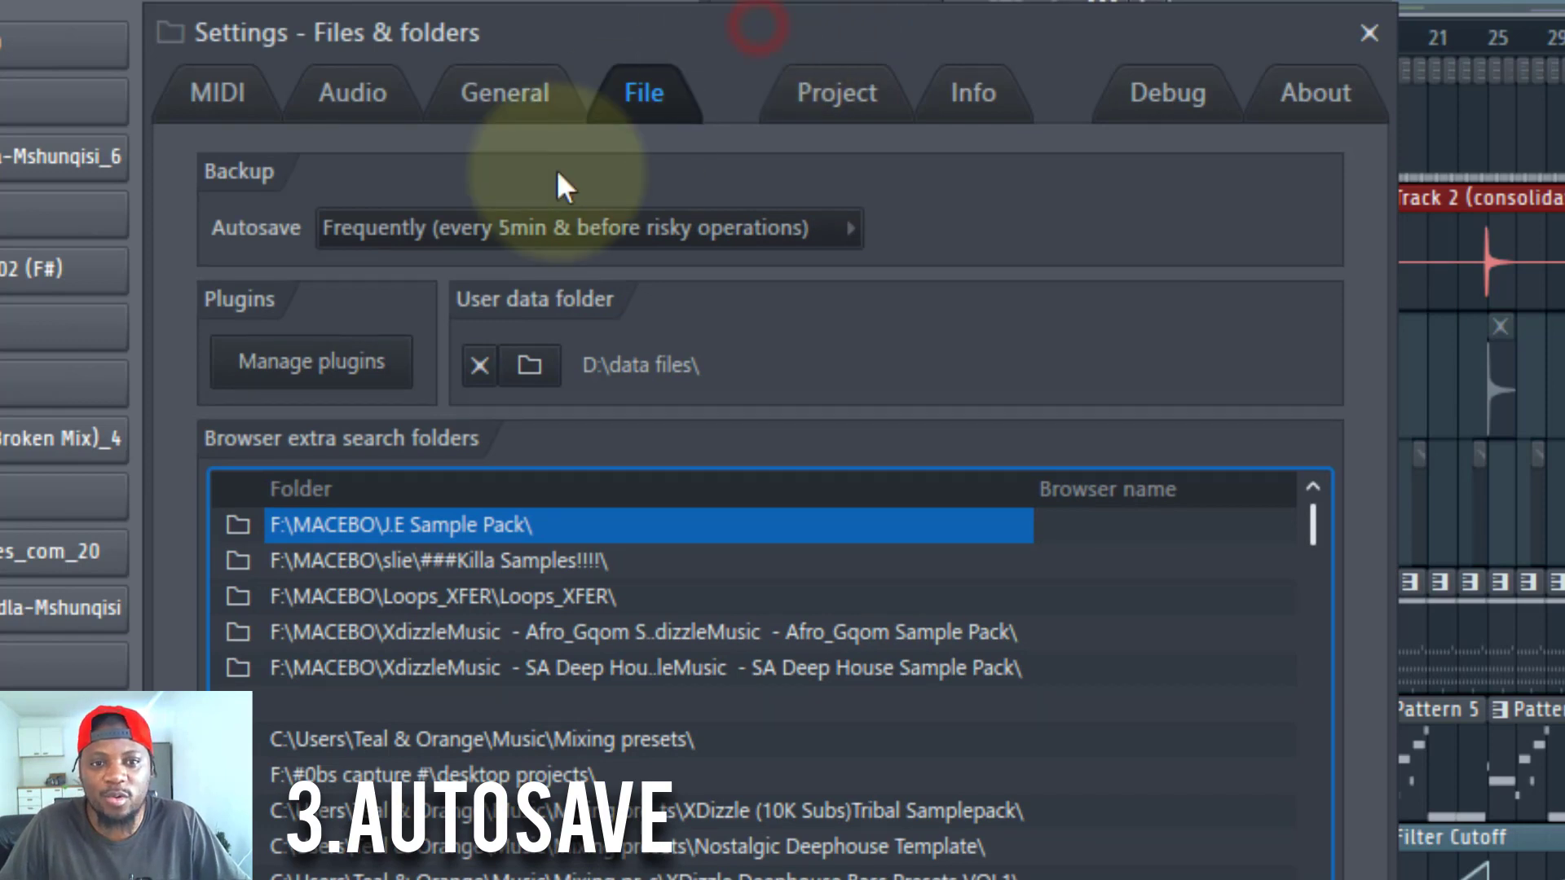
{"action": "left_click", "coordinate": [652, 228]}
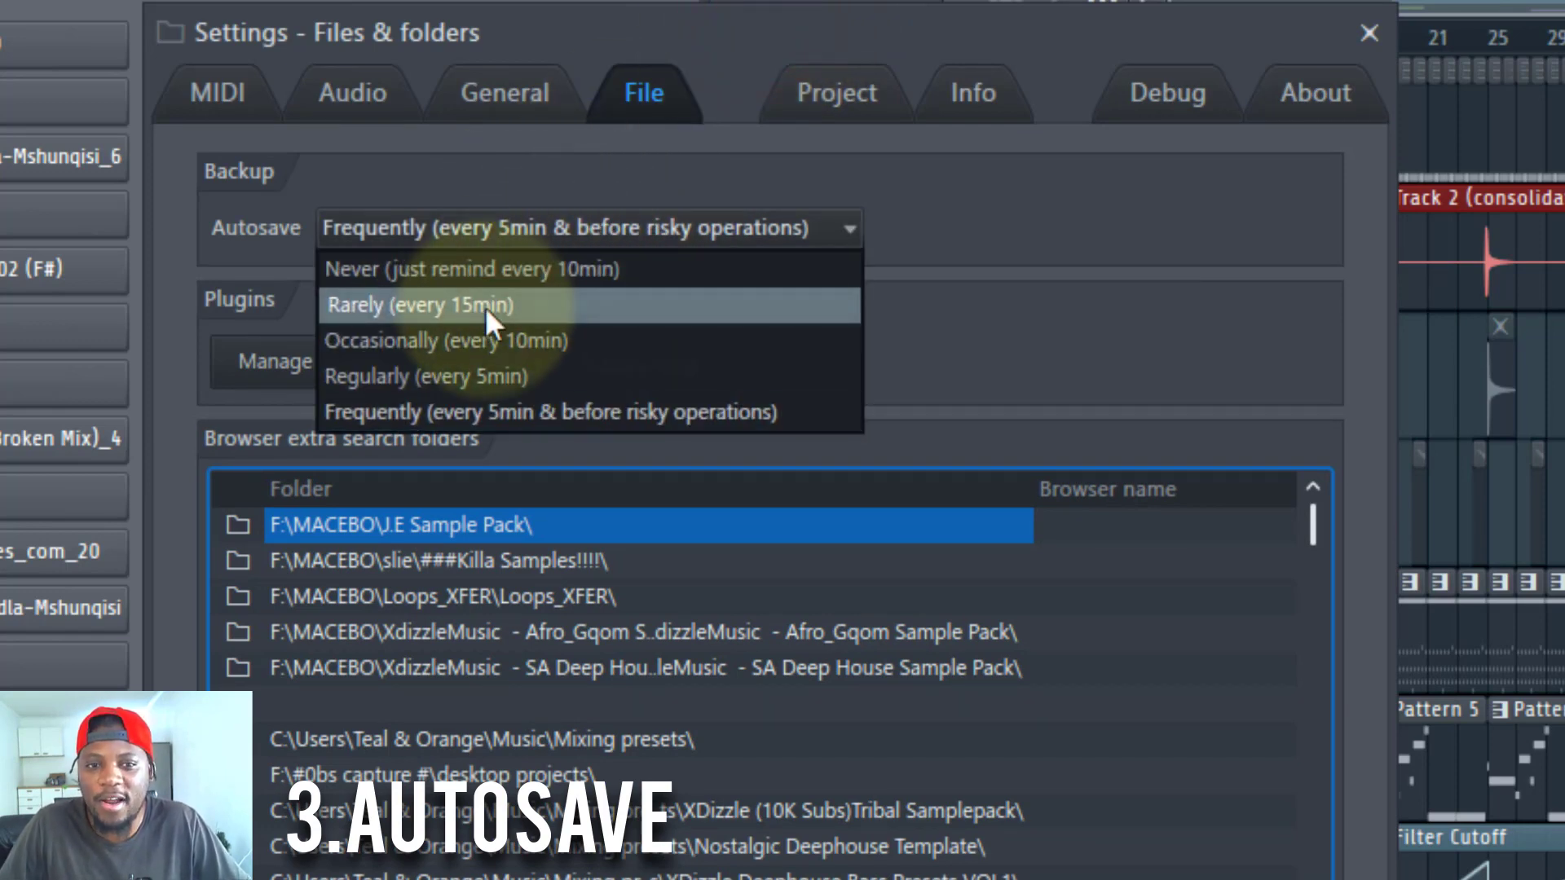
{"action": "left_click", "coordinate": [673, 417]}
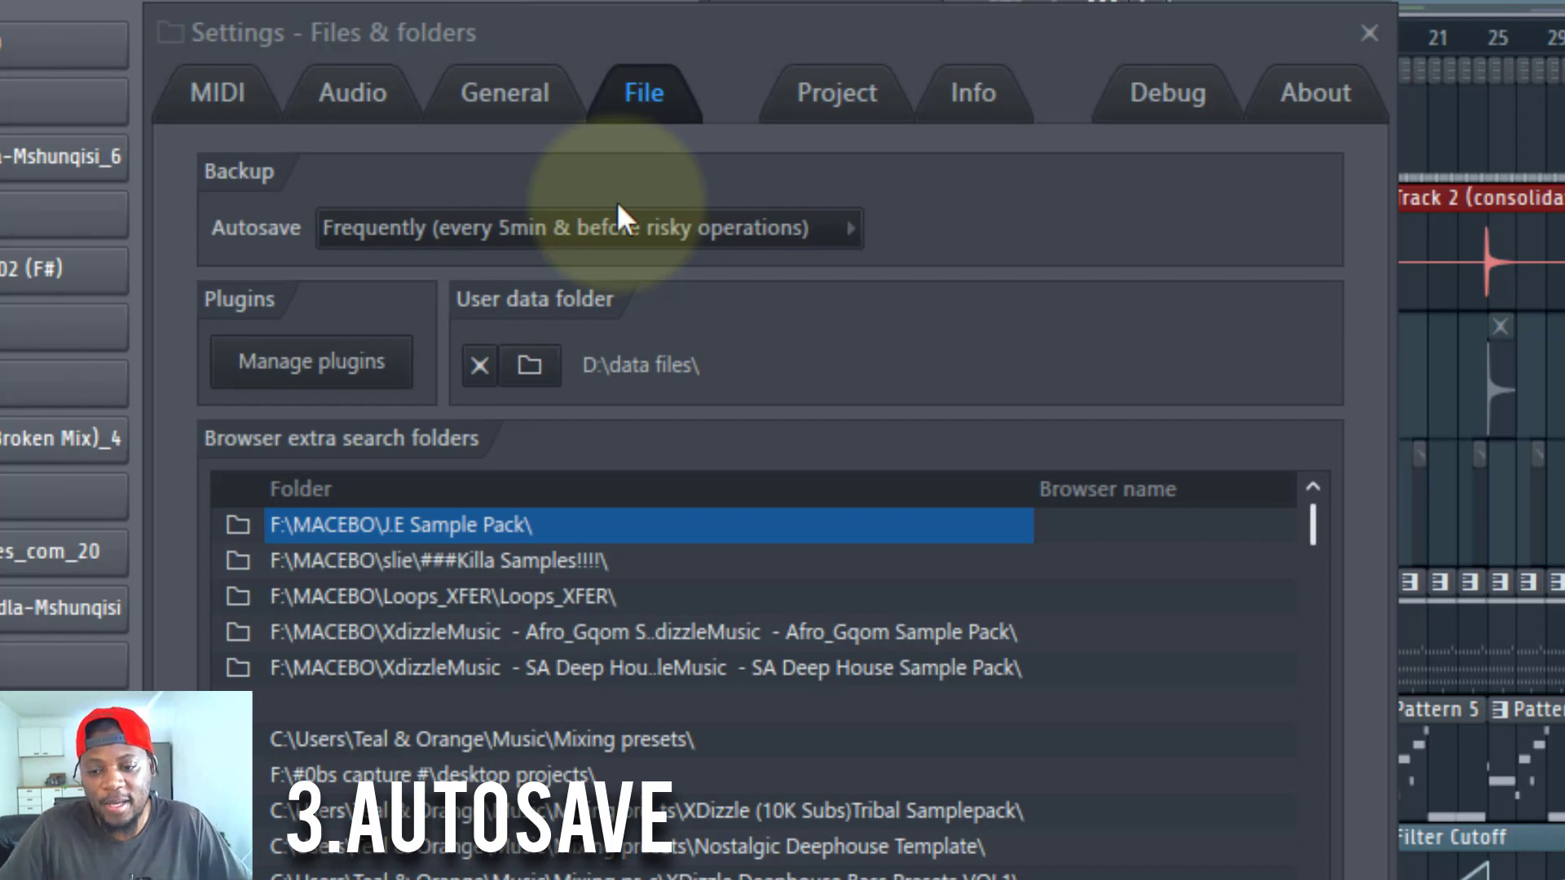
Bring up the folder chooser for the user data location and cancel it.
{"action": "left_click_drag", "start_coordinate": [750, 33], "coordinate": [711, 32]}
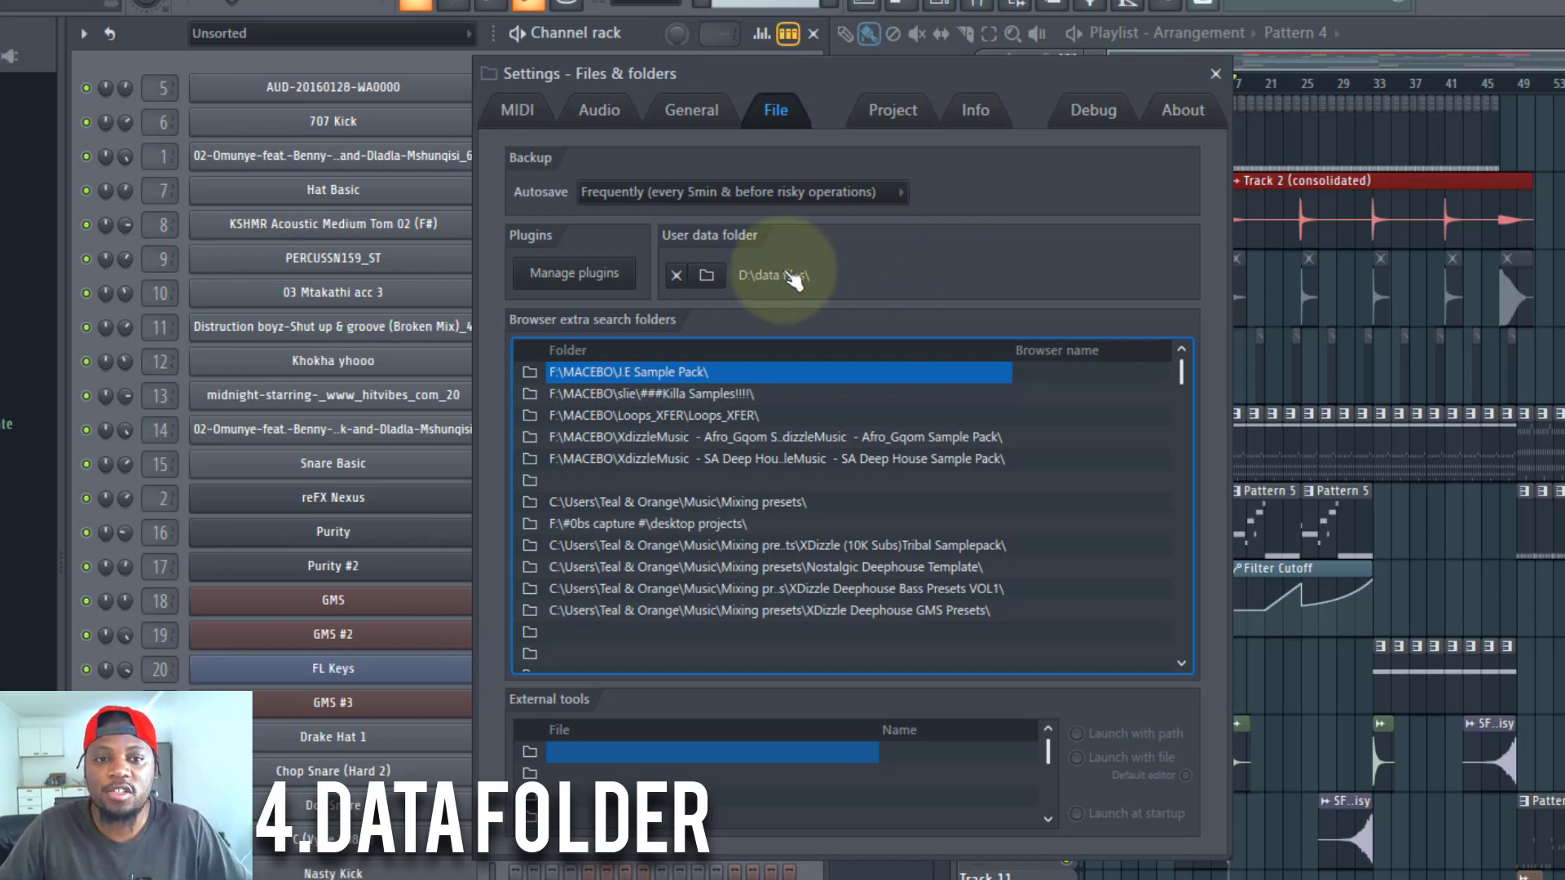
{"action": "left_click", "coordinate": [706, 275]}
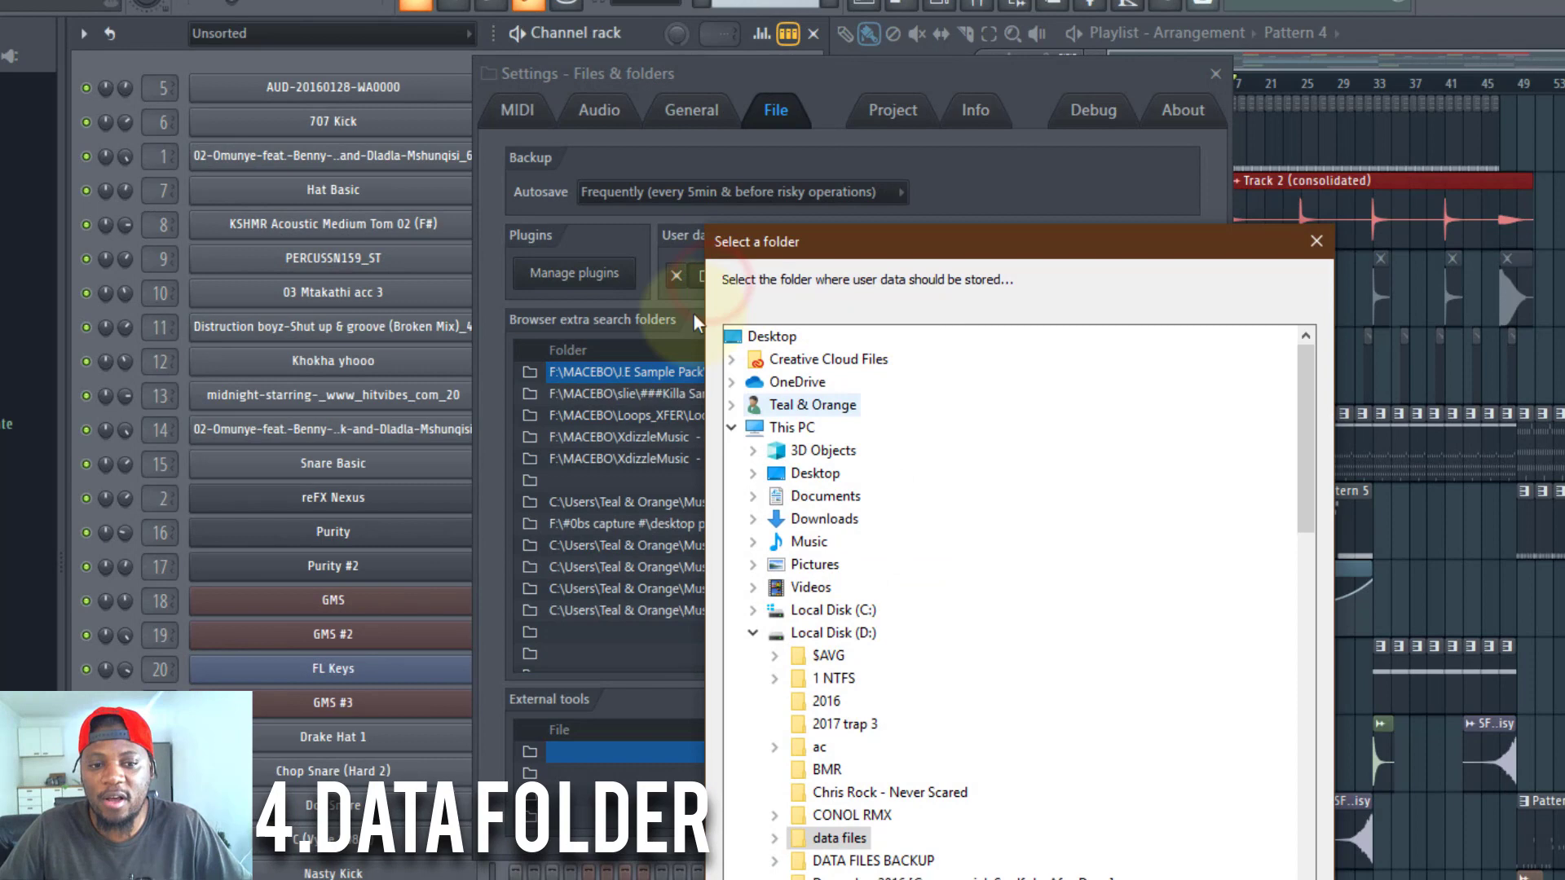
{"action": "left_click", "coordinate": [1310, 240]}
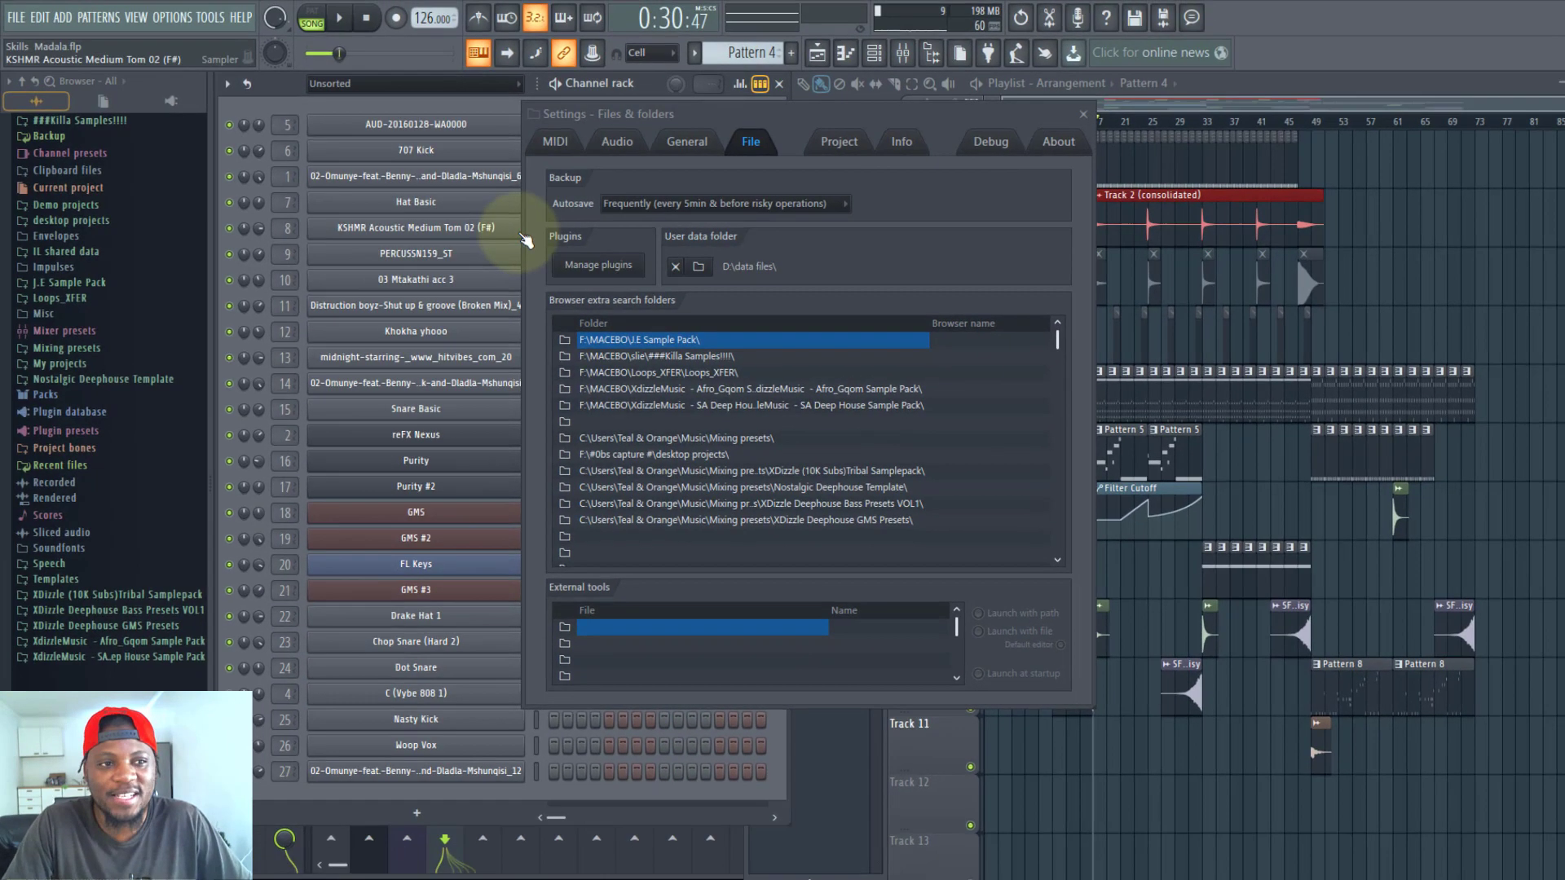
Close the settings, playlist, channel rack, piano roll, and the Momentary, KillBill Siren and Head Crusher windows to expose the background.
{"action": "left_click", "coordinate": [1140, 97]}
{"action": "left_click", "coordinate": [1563, 83]}
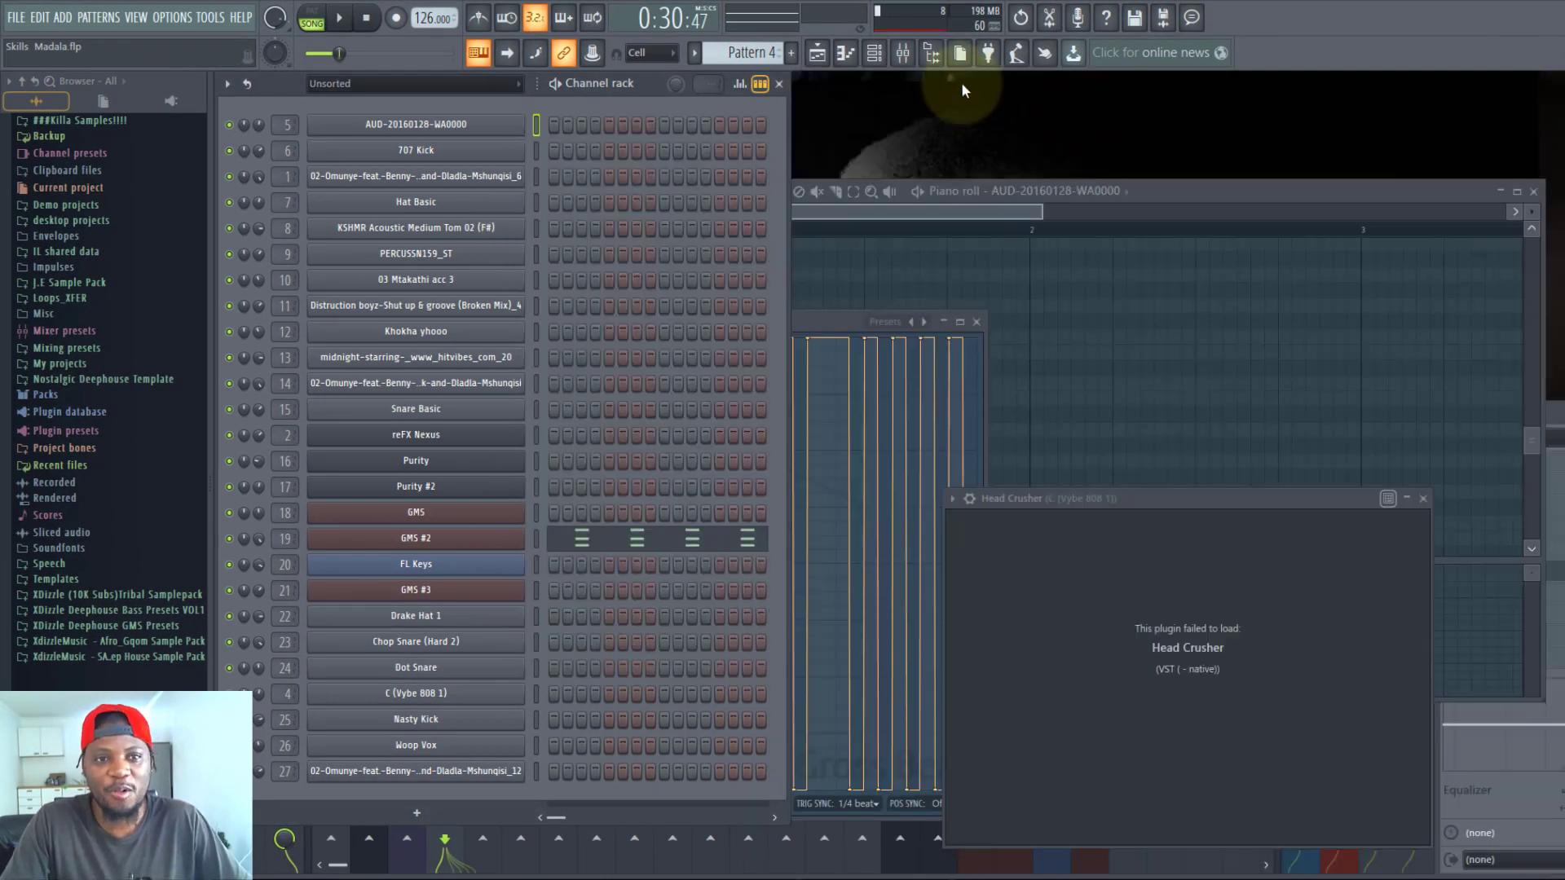
{"action": "left_click", "coordinate": [779, 84]}
{"action": "left_click", "coordinate": [1533, 191]}
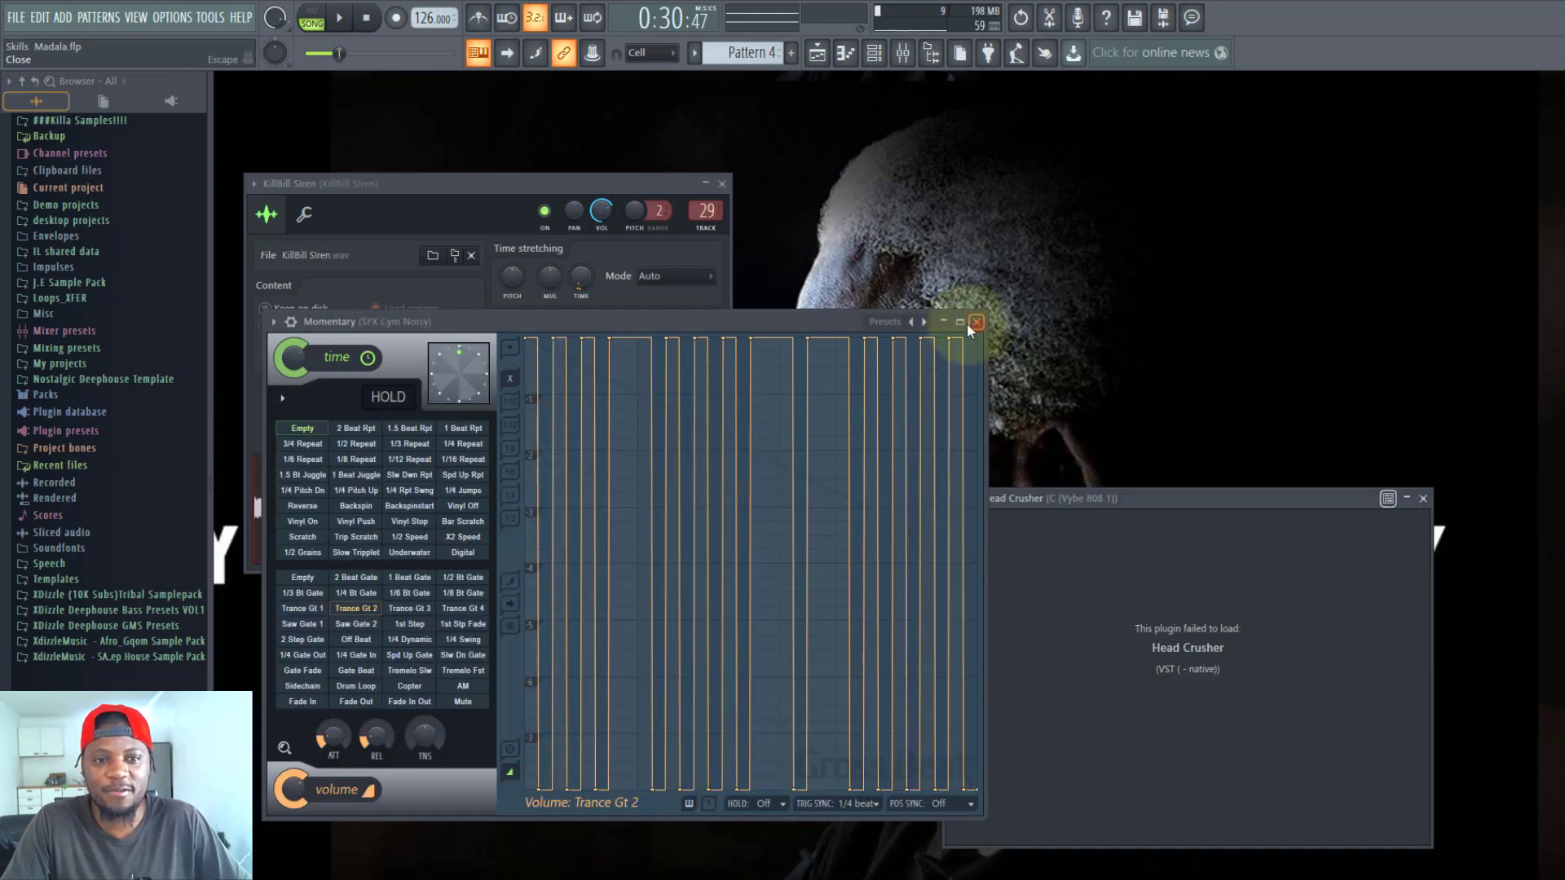
{"action": "left_click", "coordinate": [976, 322]}
{"action": "left_click", "coordinate": [721, 183]}
{"action": "left_click", "coordinate": [1424, 499]}
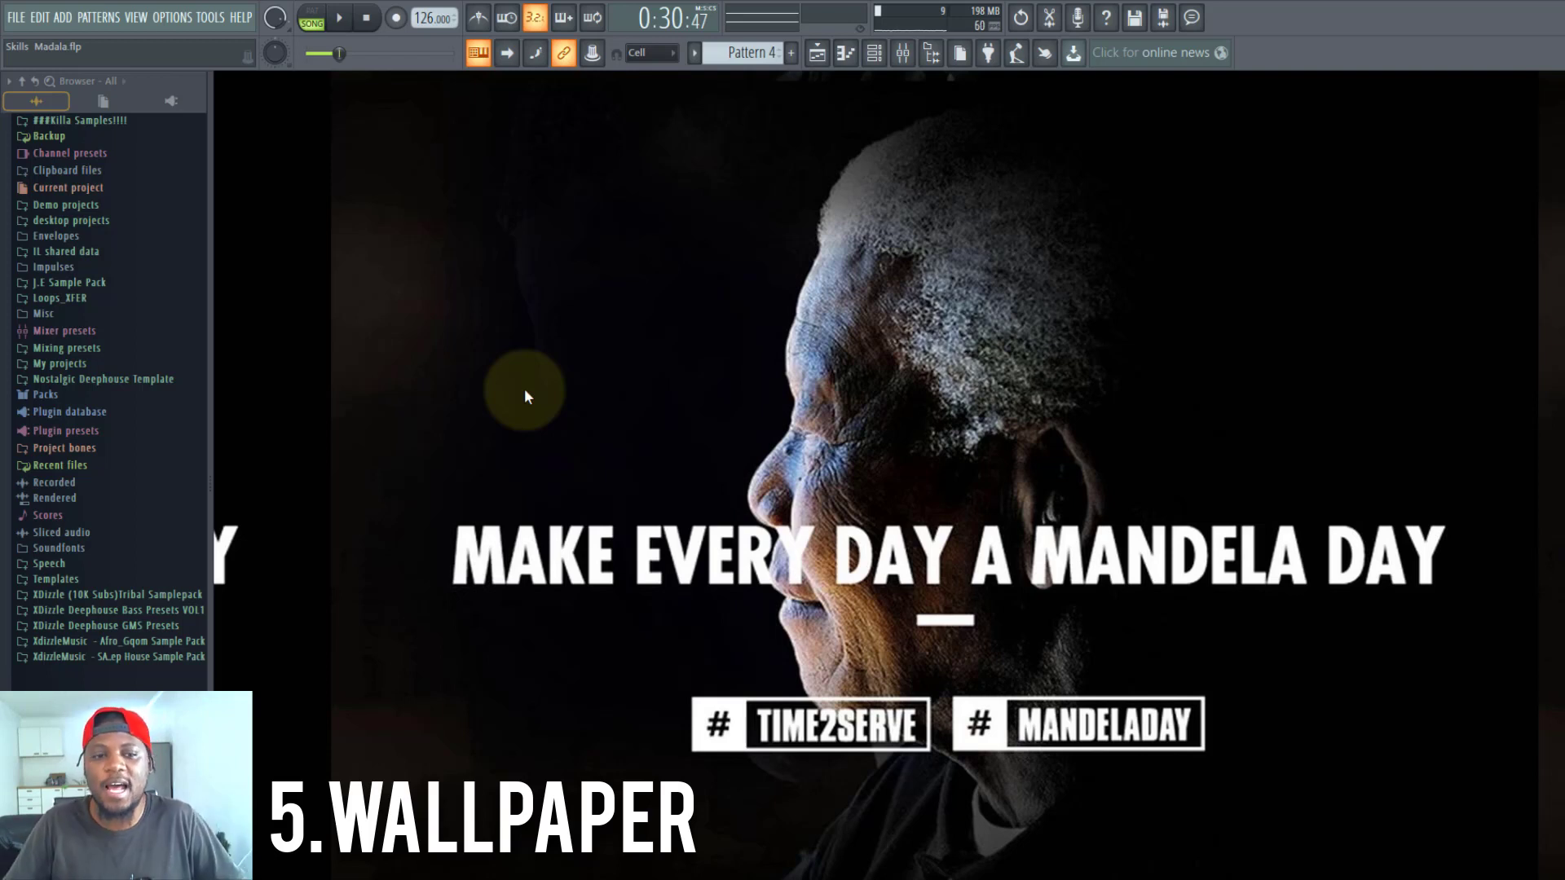
Set the workspace's image wallpaper to cafe-3537801.jpg from the Pictures folder.
{"action": "left_click", "coordinate": [136, 17]}
{"action": "mouse_move", "coordinate": [237, 329]}
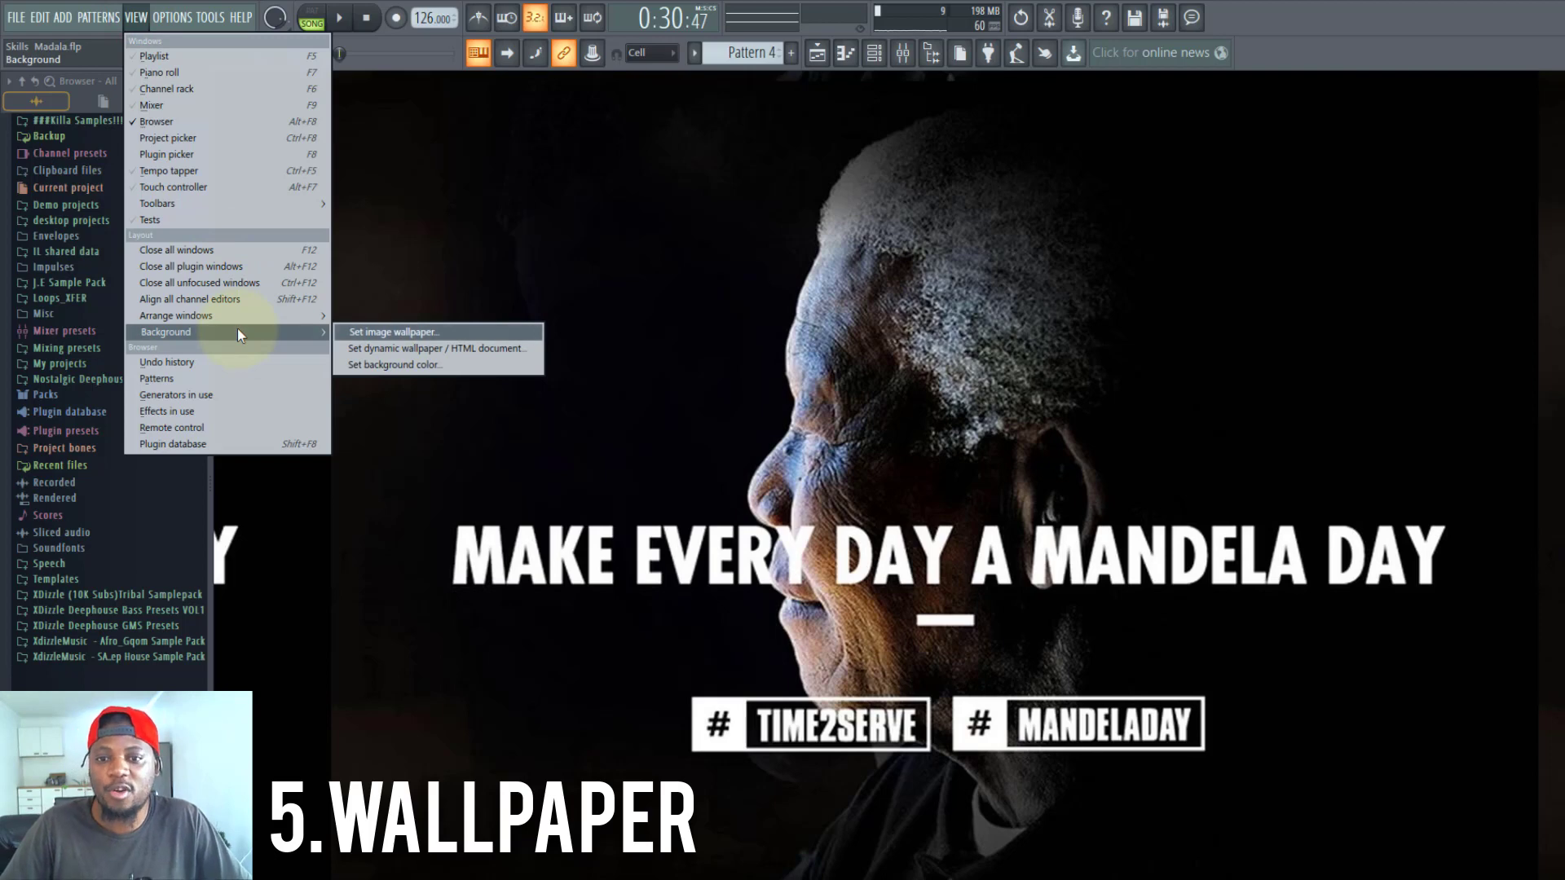
{"action": "left_click", "coordinate": [369, 336]}
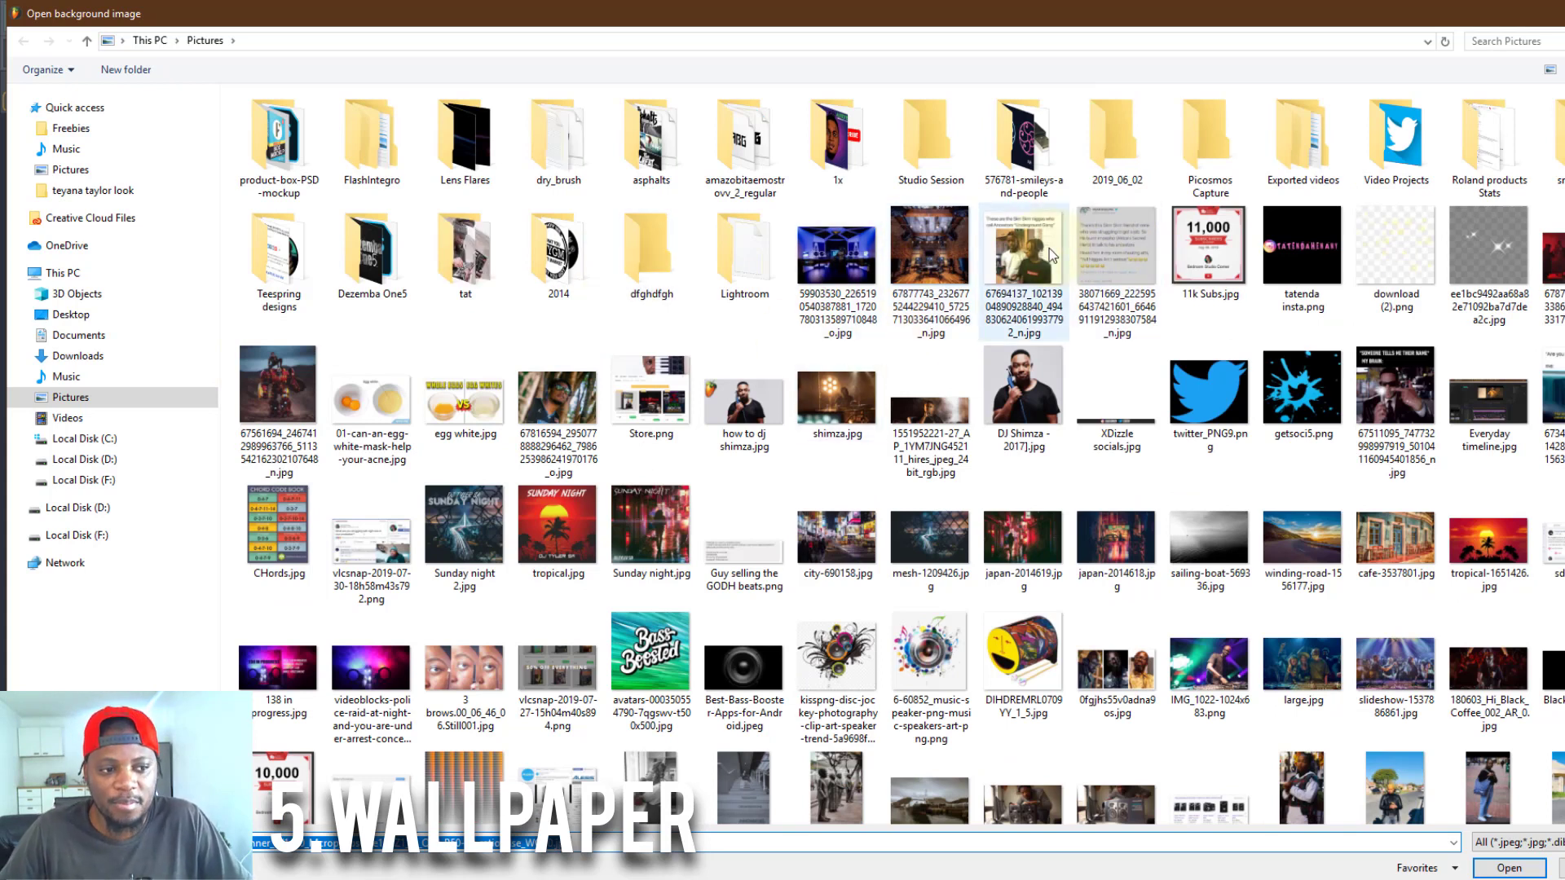
{"action": "double_click", "coordinate": [1396, 538]}
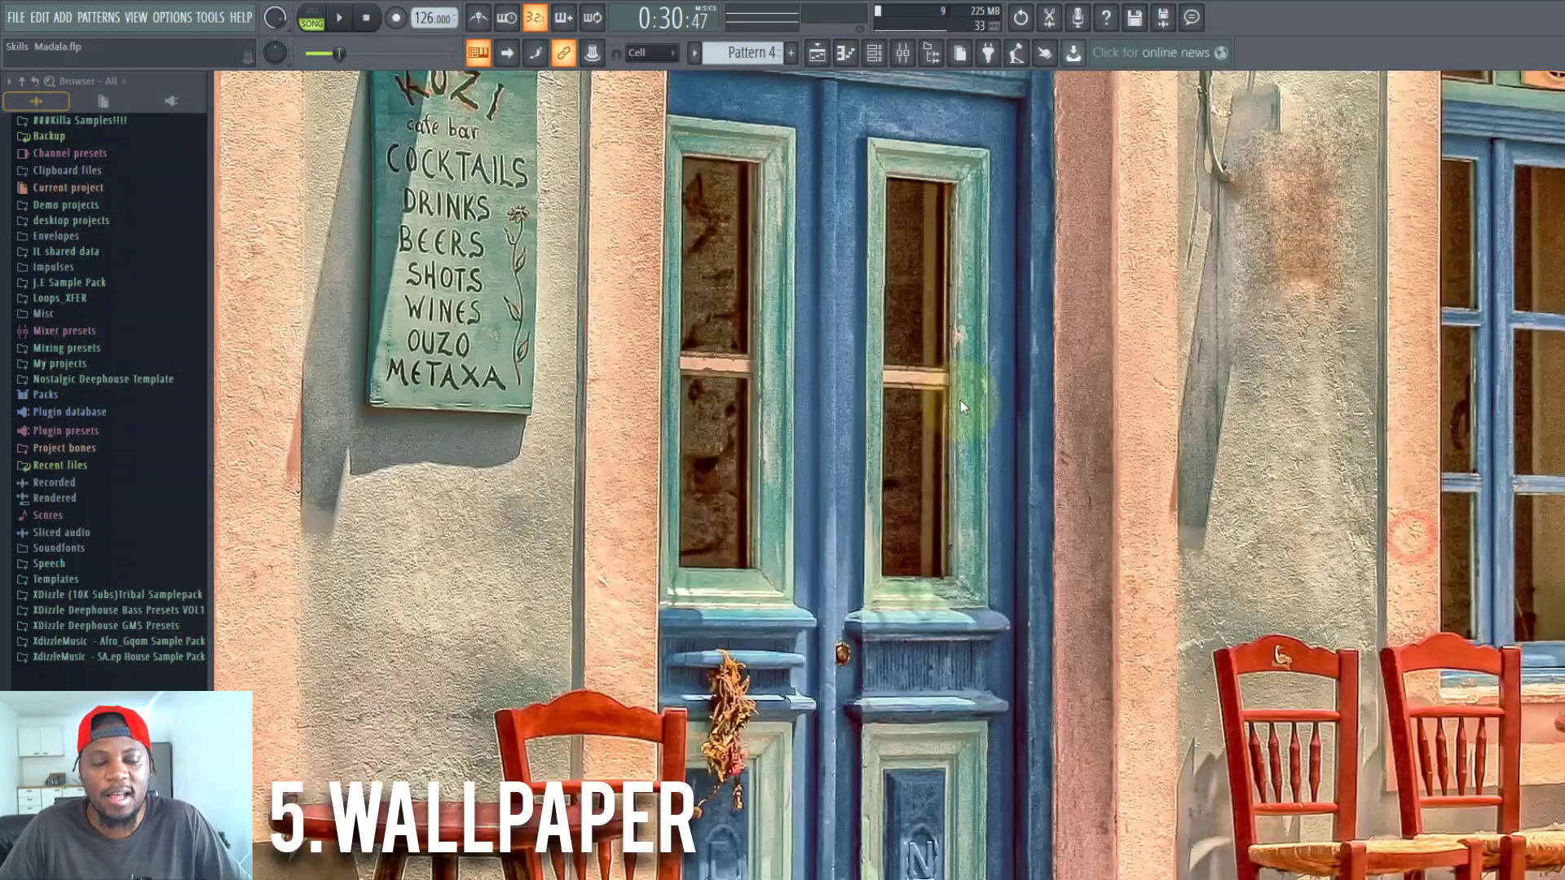